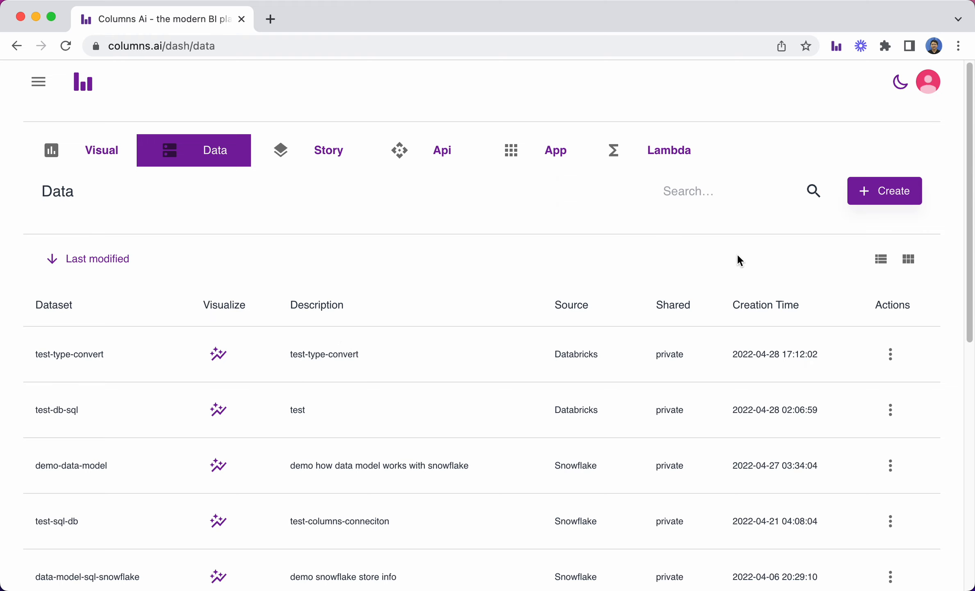
- Look over the available data source connections for creating a dataset
click(888, 193)
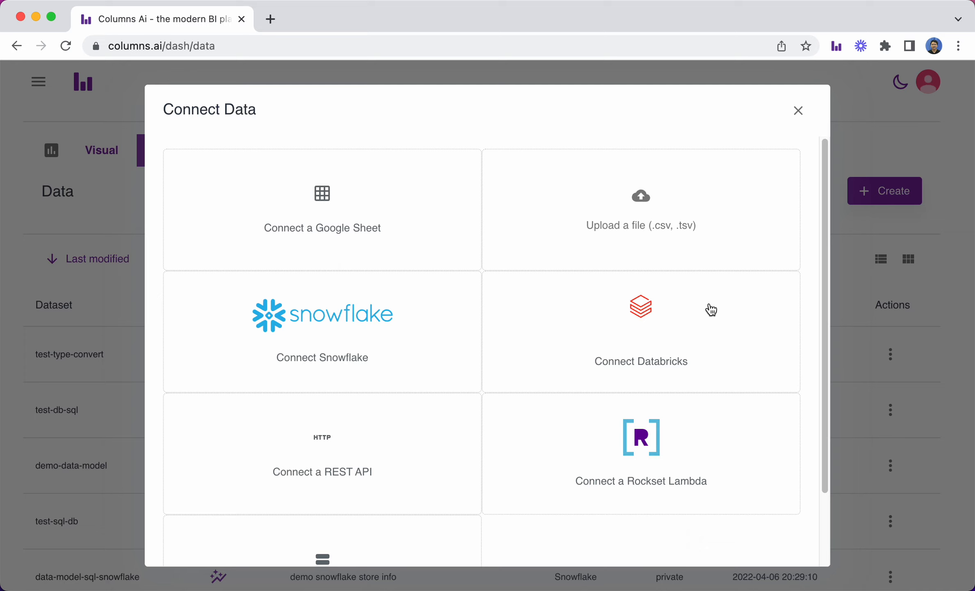
click(796, 119)
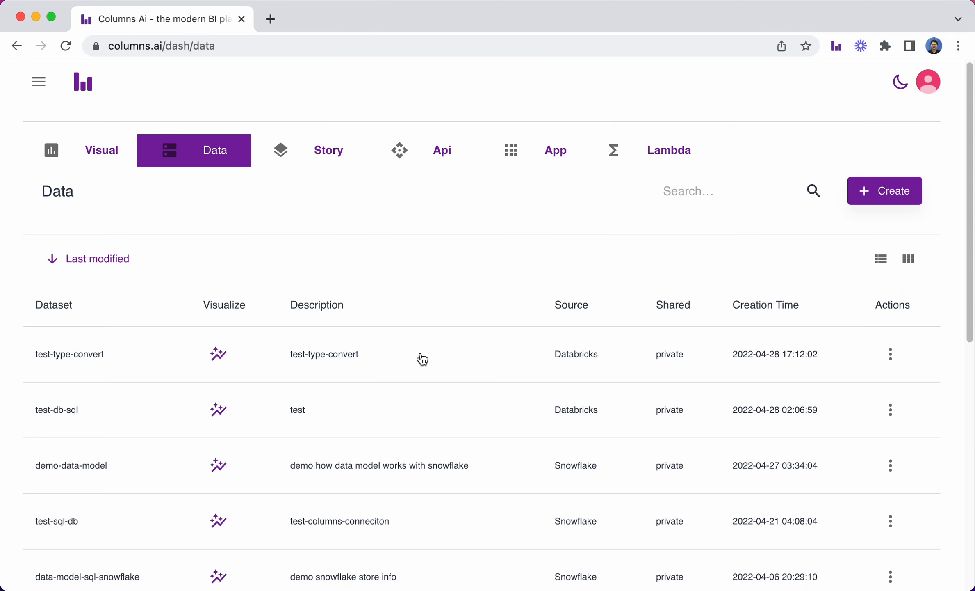
- Find the gdp_state dataset on the second page of the data list and visualize it
scroll(416, 358, down, 2)
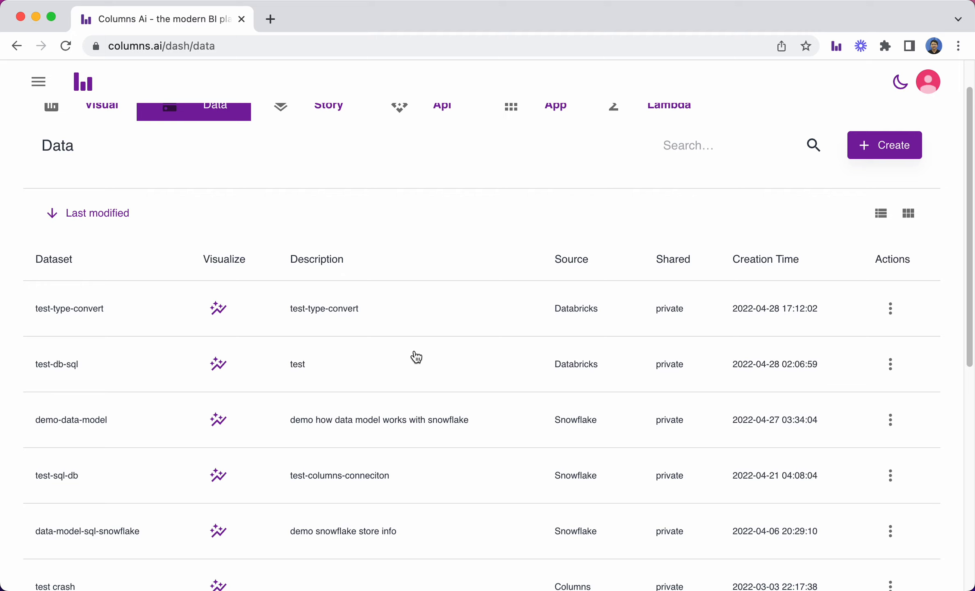
scroll(417, 356, down, 10)
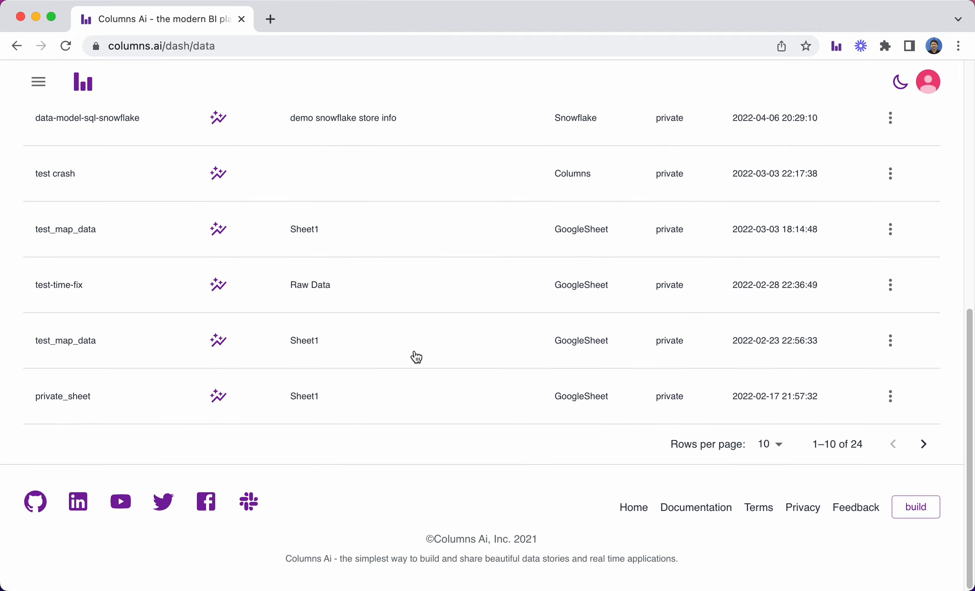
click(925, 445)
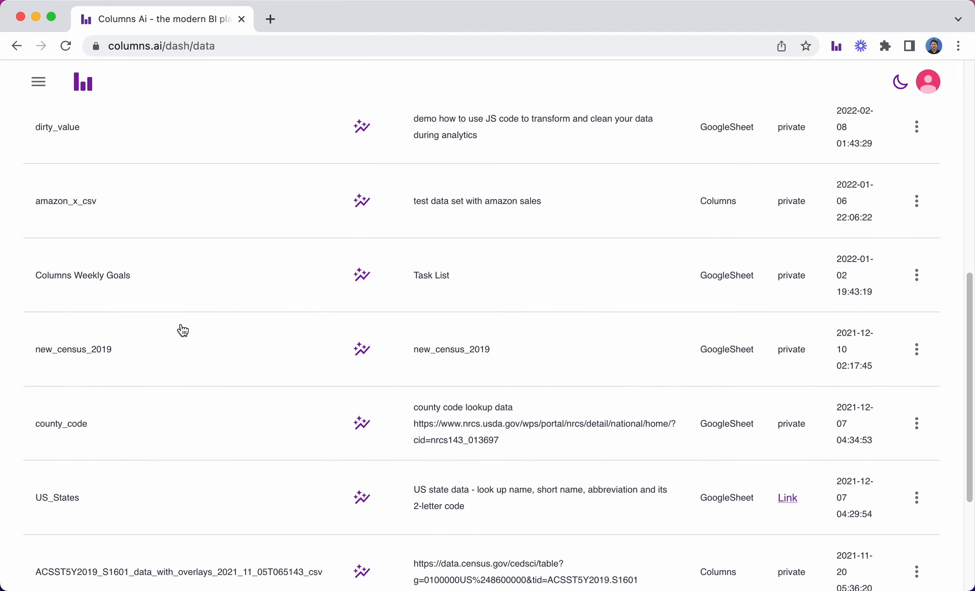
scroll(182, 329, up, 7)
scroll(184, 330, up, 1)
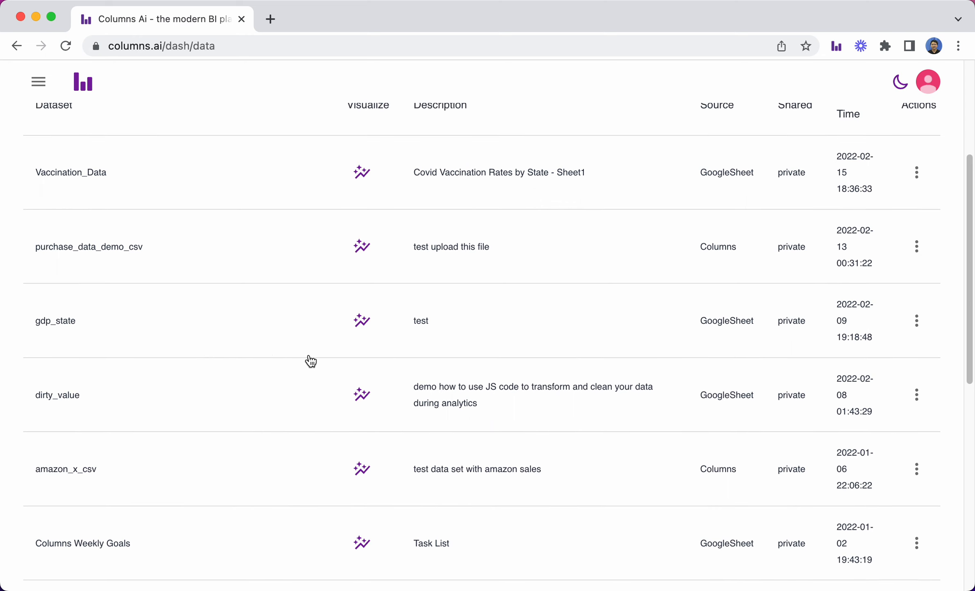
click(357, 327)
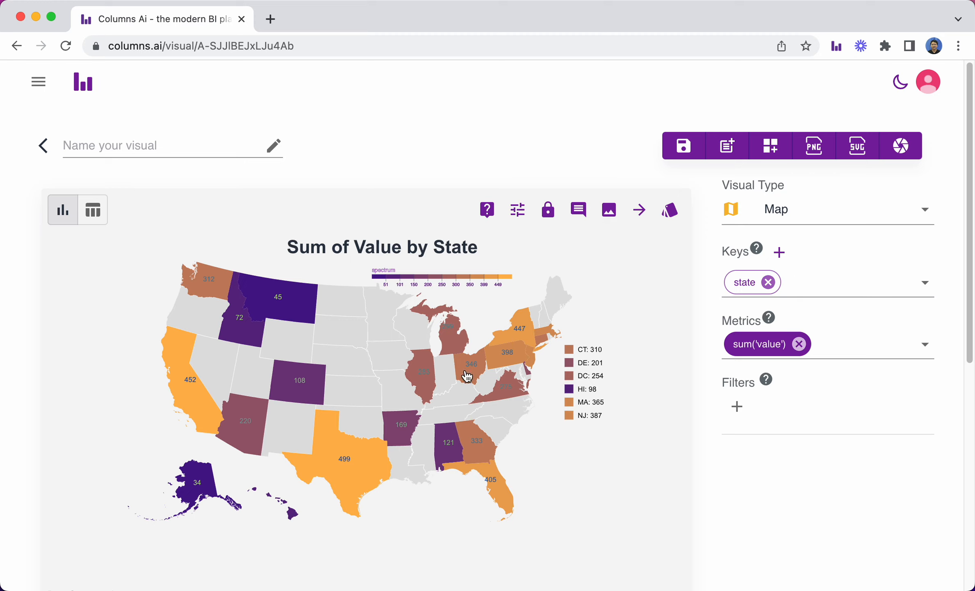
- Set the choropleth map's color scale to run from green (#388e3c) to dark orange (#cc8419)
click(318, 408)
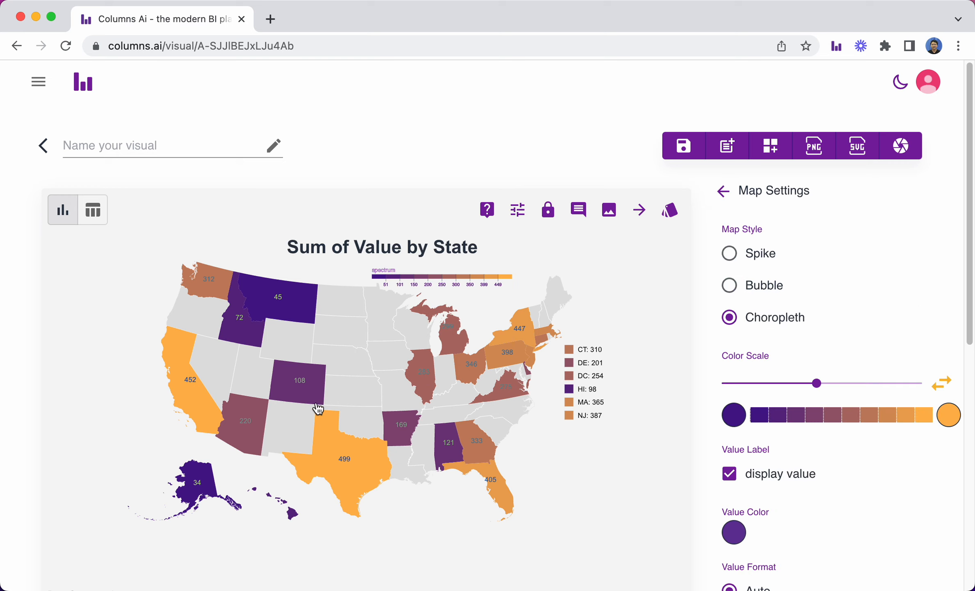
click(733, 415)
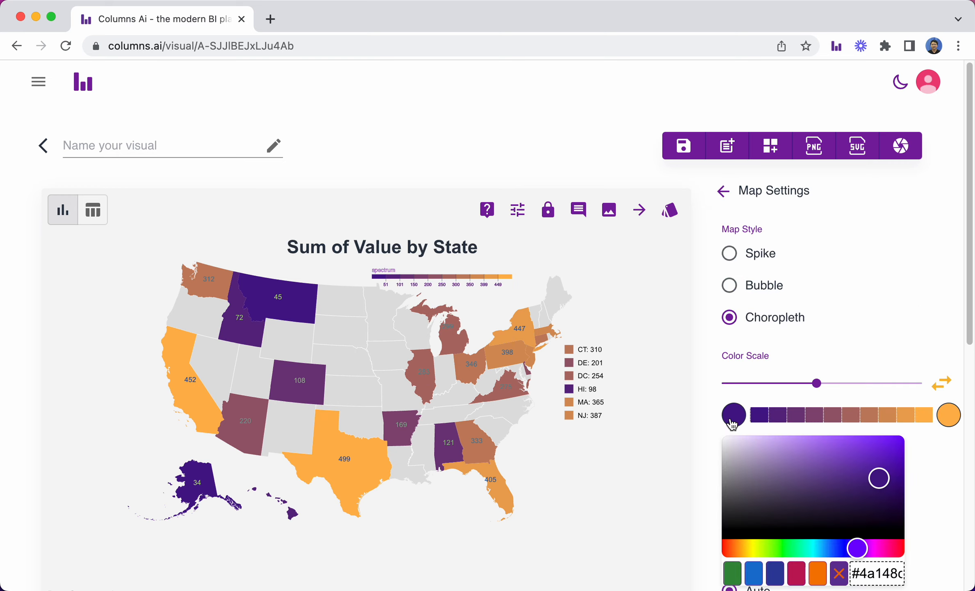
click(733, 573)
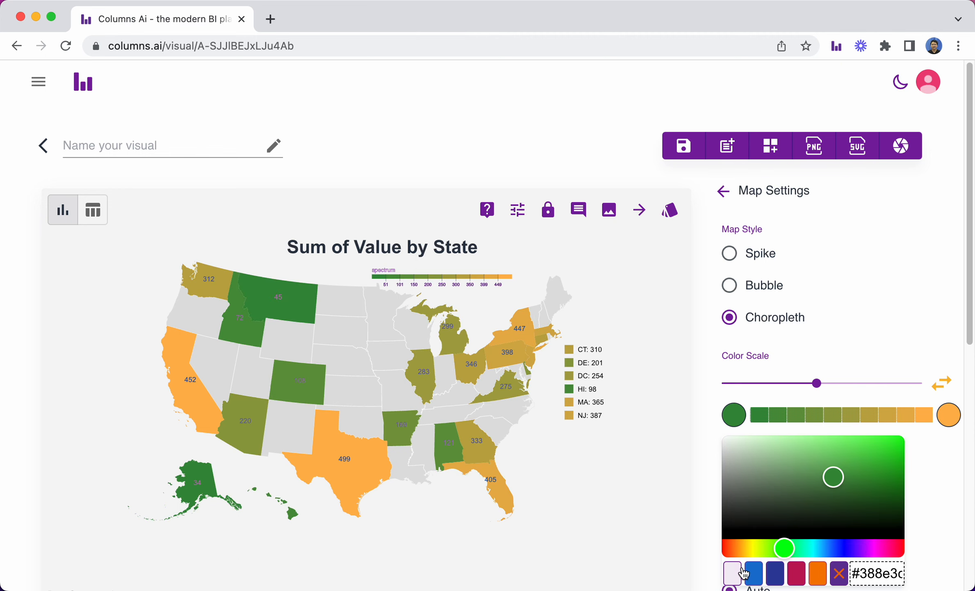
click(948, 414)
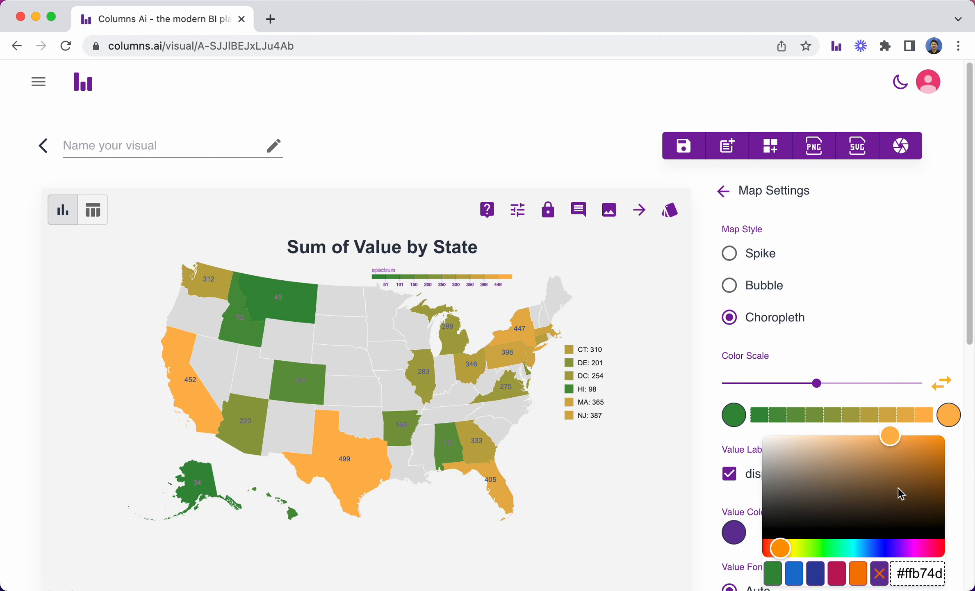
click(898, 497)
click(924, 454)
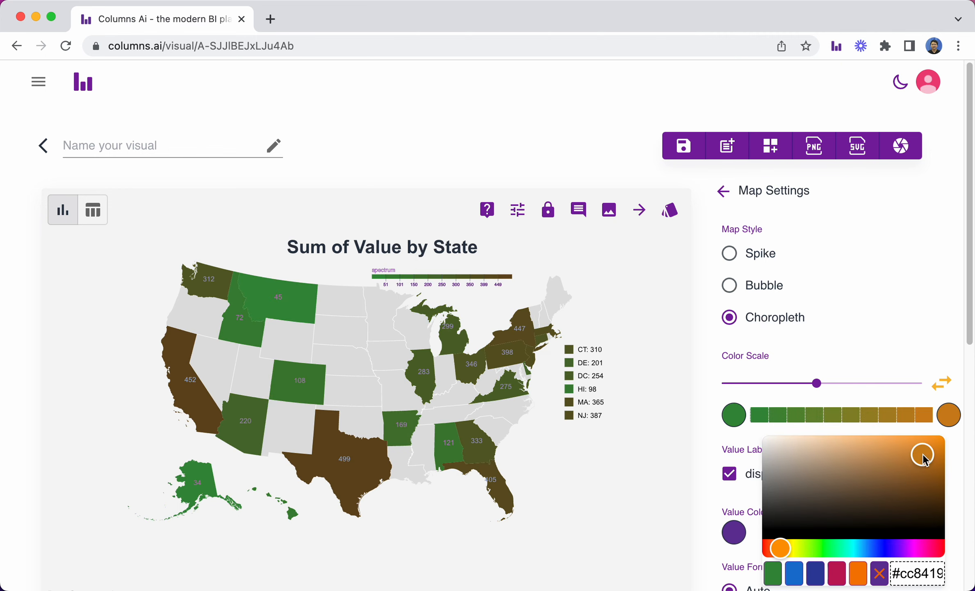
- Adjust the choropleth color scale to 11 color bands
click(836, 385)
drag(836, 385, 789, 384)
click(825, 382)
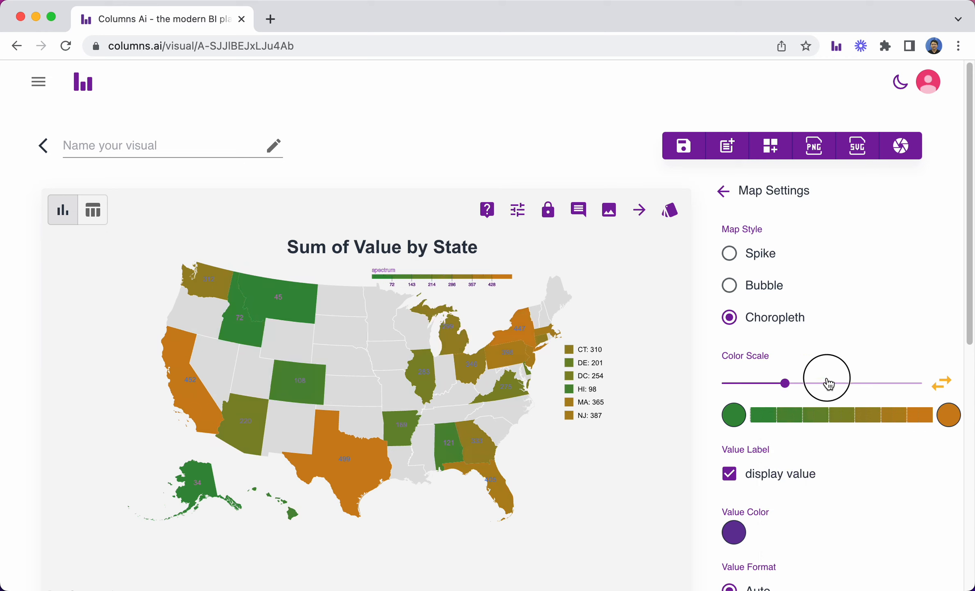
- Preview the map in the Bubble and Spike styles and switch back to Choropleth
click(765, 286)
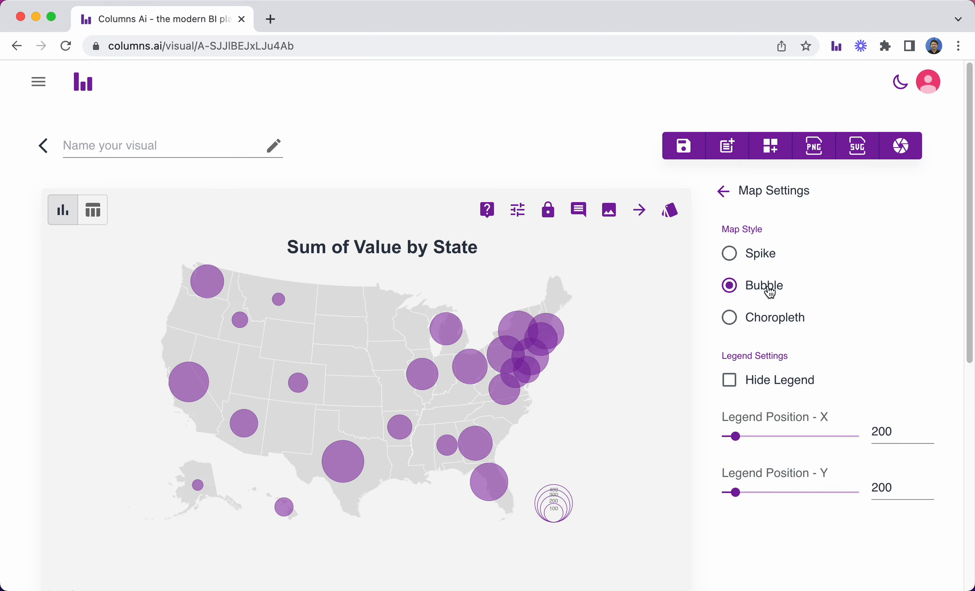
click(757, 259)
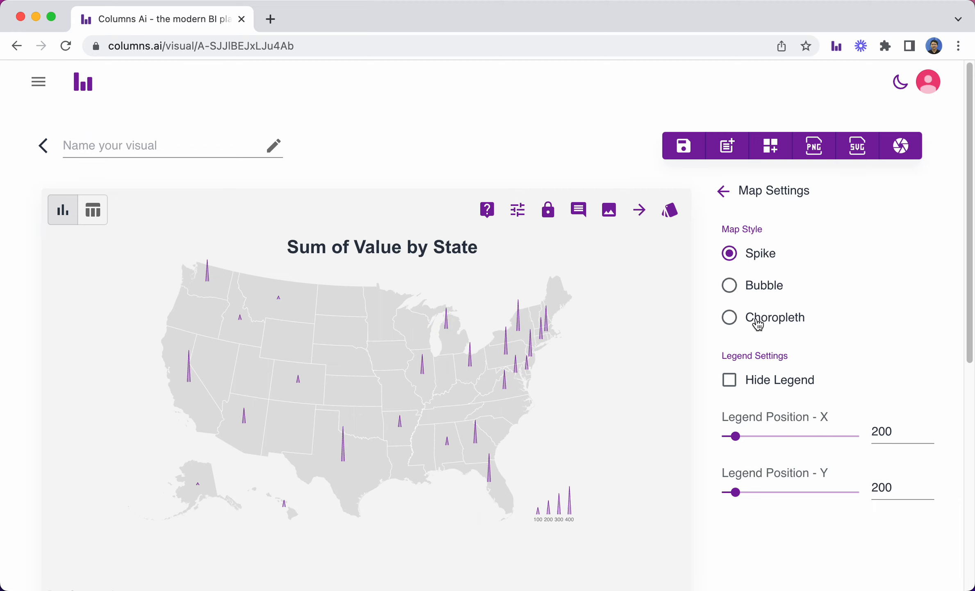
click(758, 321)
scroll(781, 325, down, 10)
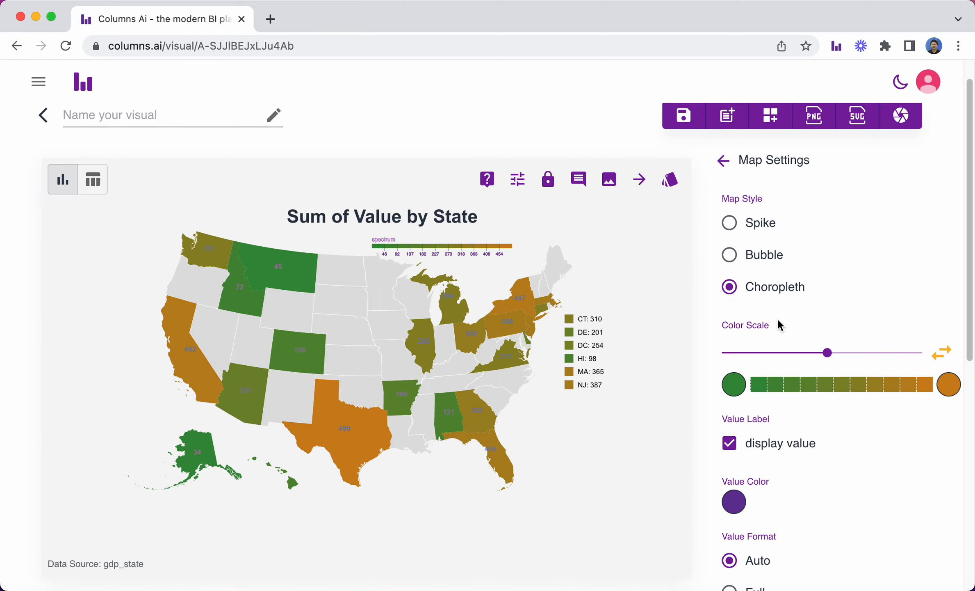
scroll(779, 324, up, 10)
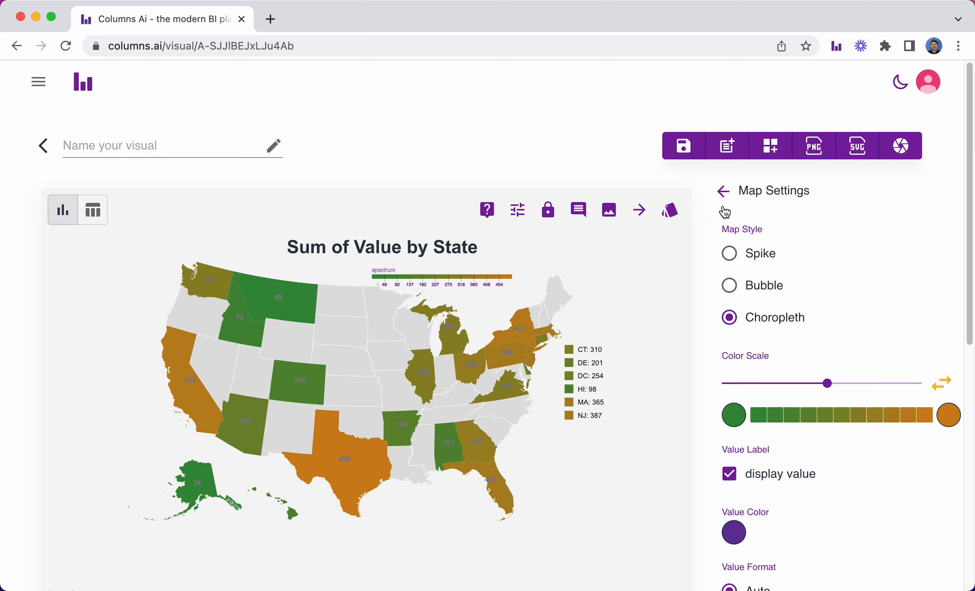
- Leave the map settings and change the visual type from Map to Column
click(724, 192)
click(777, 220)
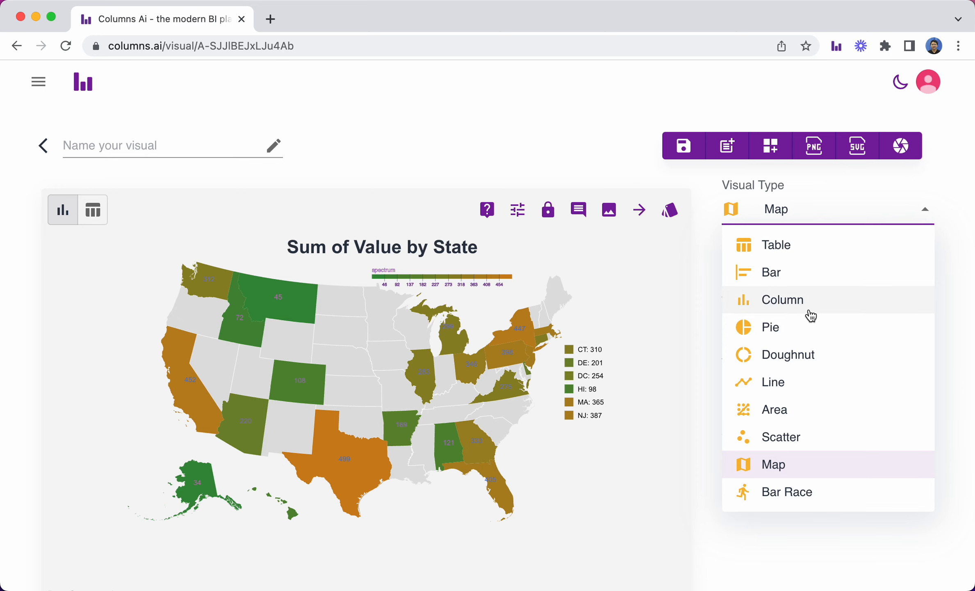
click(808, 311)
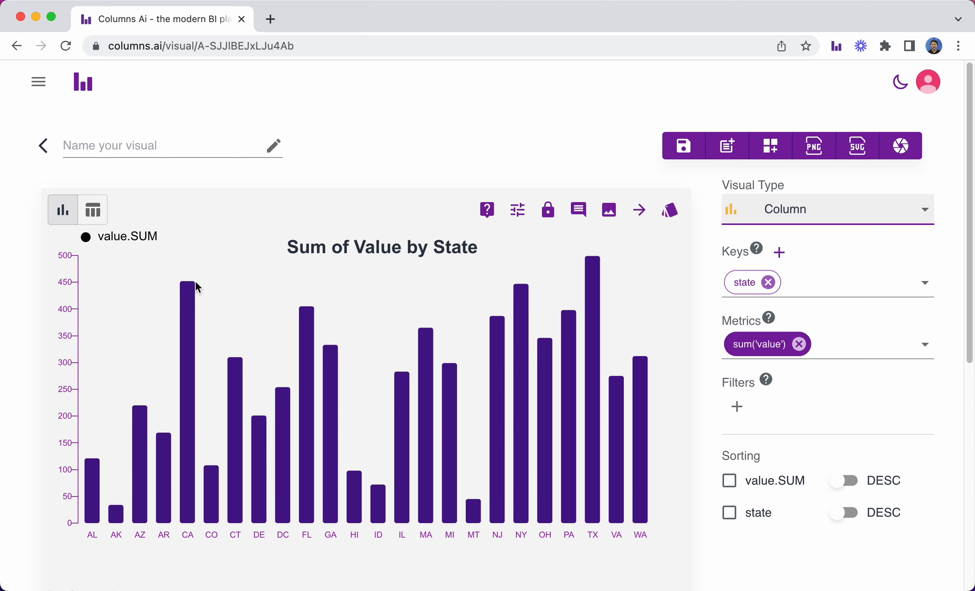
- Style the column chart's value axis with ticks every 100, a crimson color (#c2185b) and a larger font size
click(67, 317)
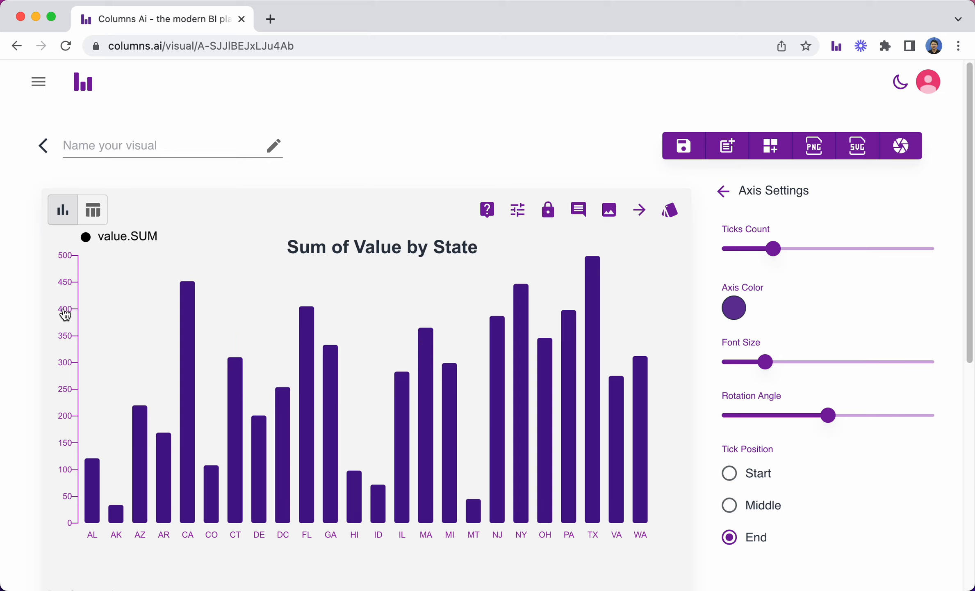
click(752, 249)
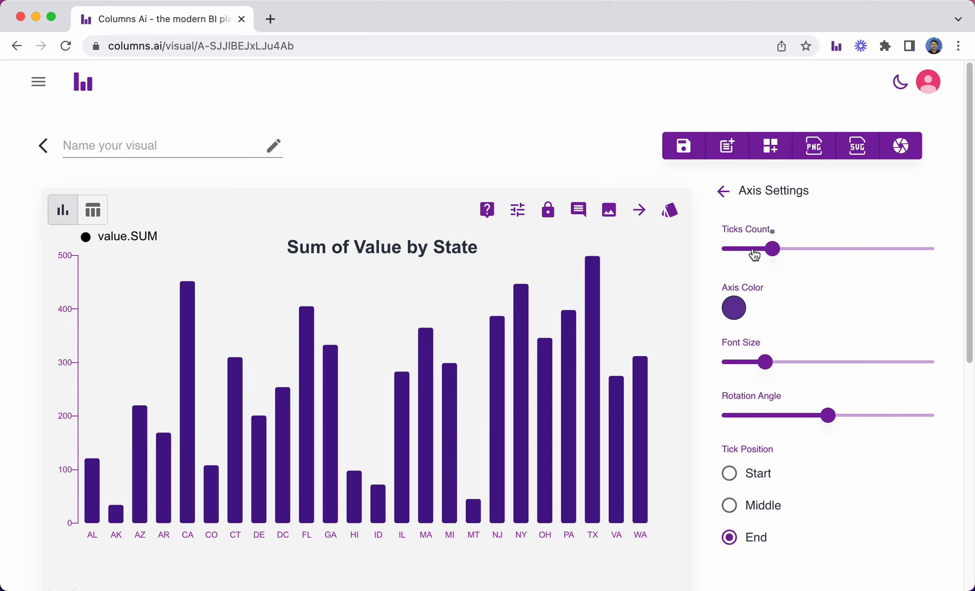
click(740, 313)
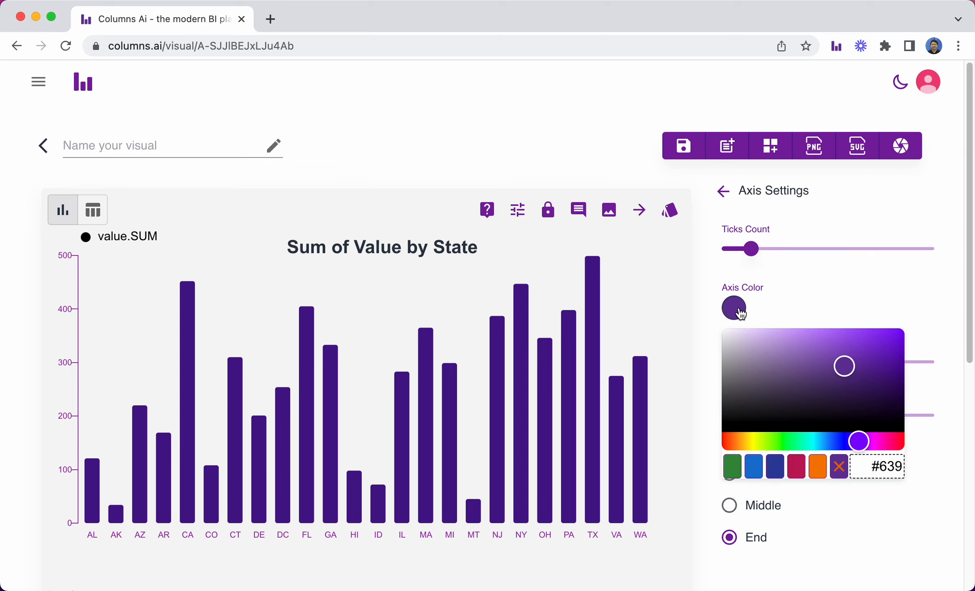
click(789, 475)
click(806, 279)
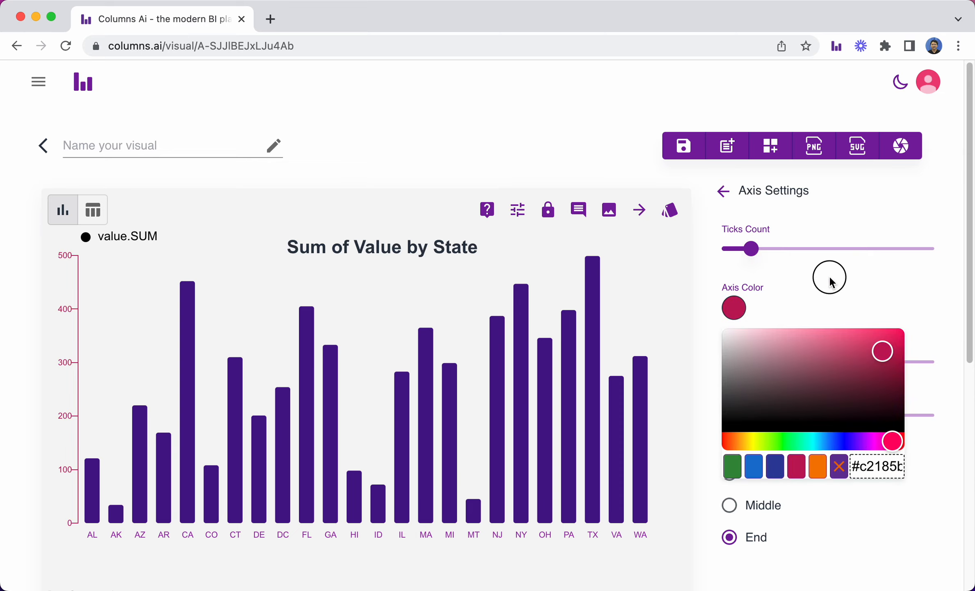
drag(795, 362, 785, 364)
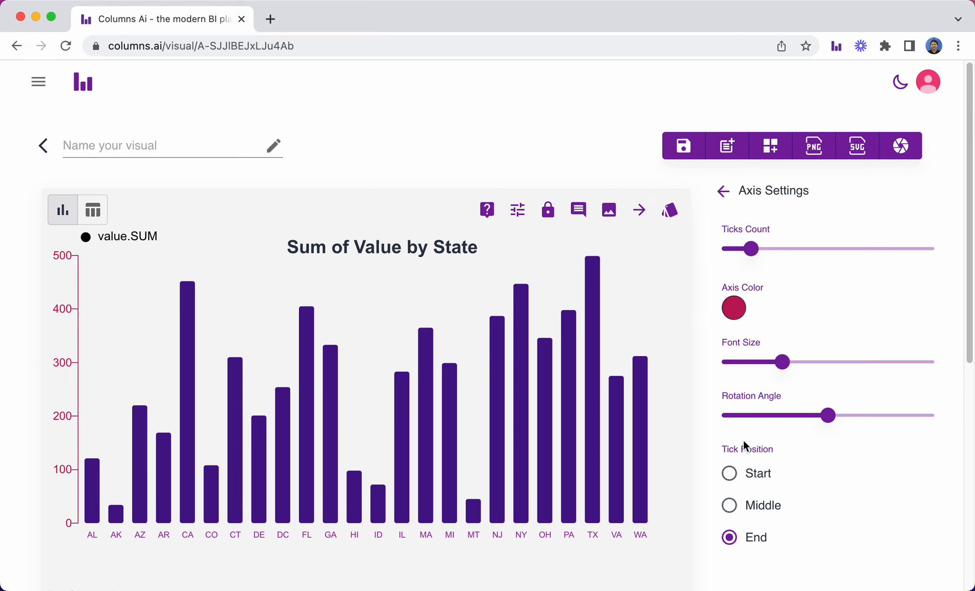
click(723, 193)
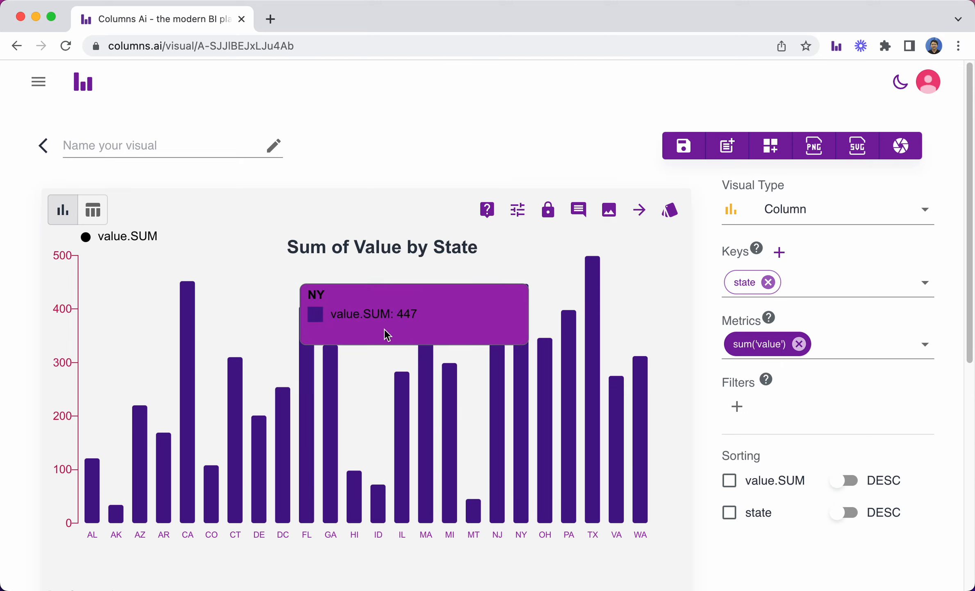
- Highlight the CA bar and set the highlight color to orange (#f57c00)
click(184, 344)
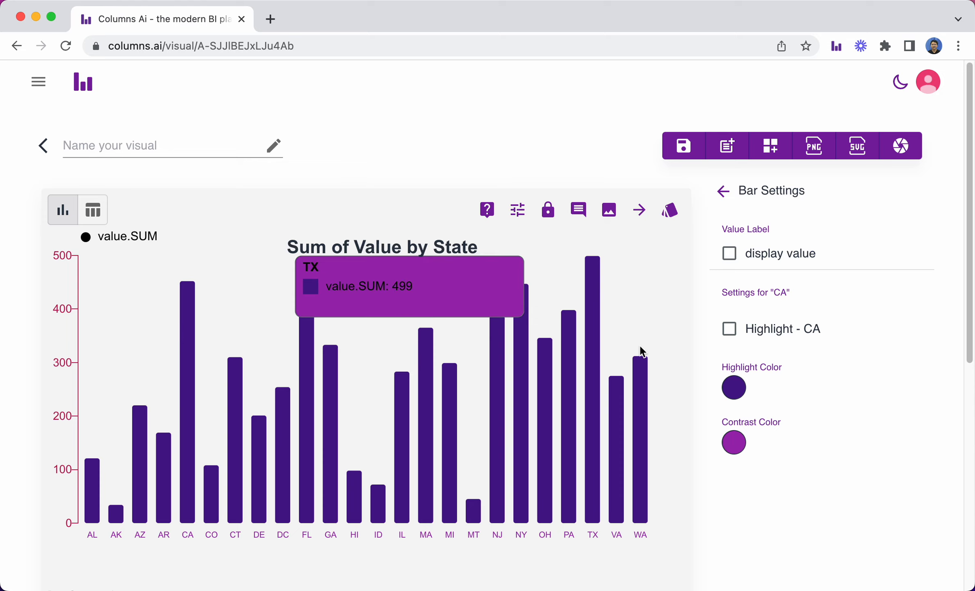
click(730, 329)
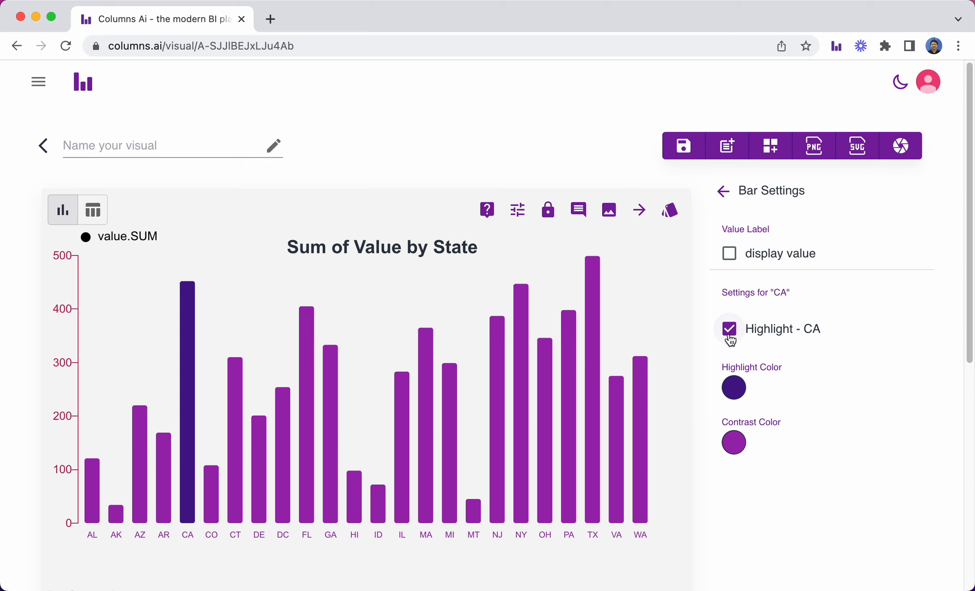
click(736, 392)
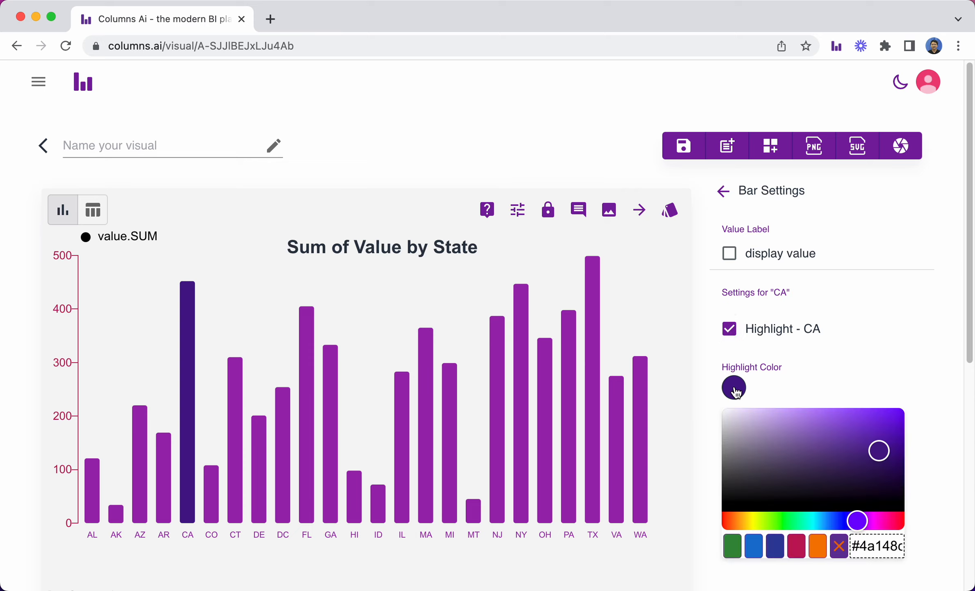
click(818, 554)
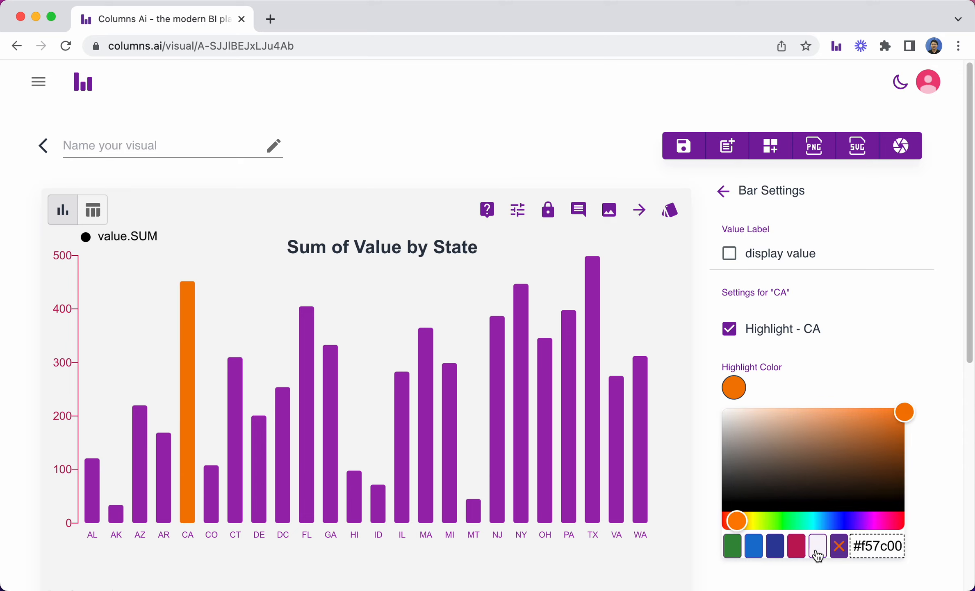
click(794, 373)
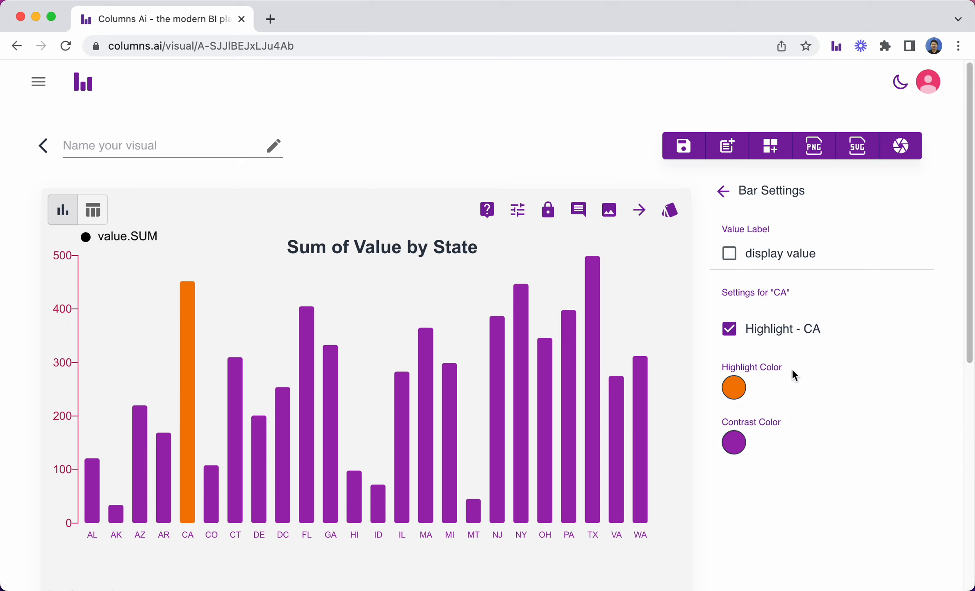
- Set the contrast color of the non-highlighted bars to a light purple
click(740, 441)
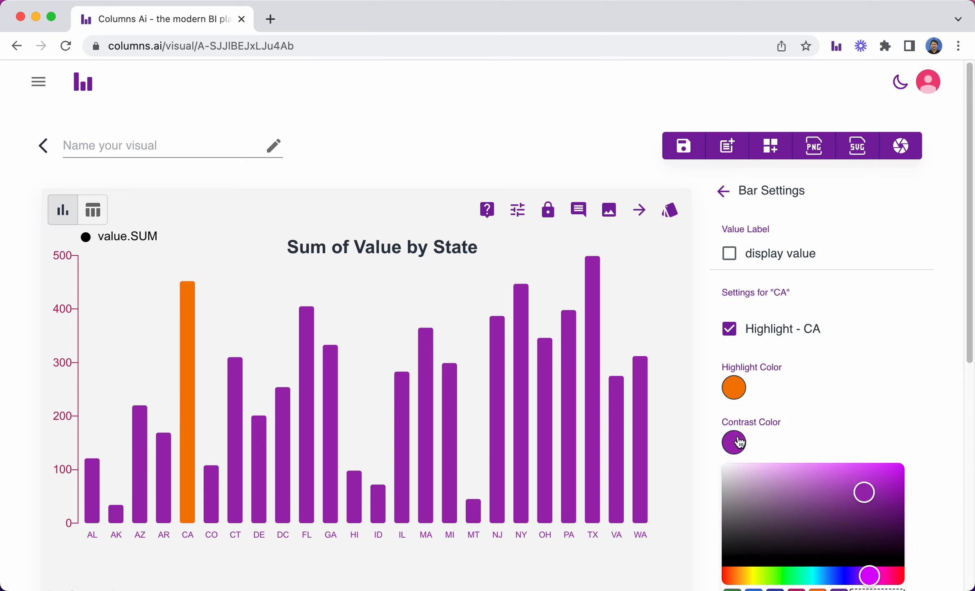
click(765, 475)
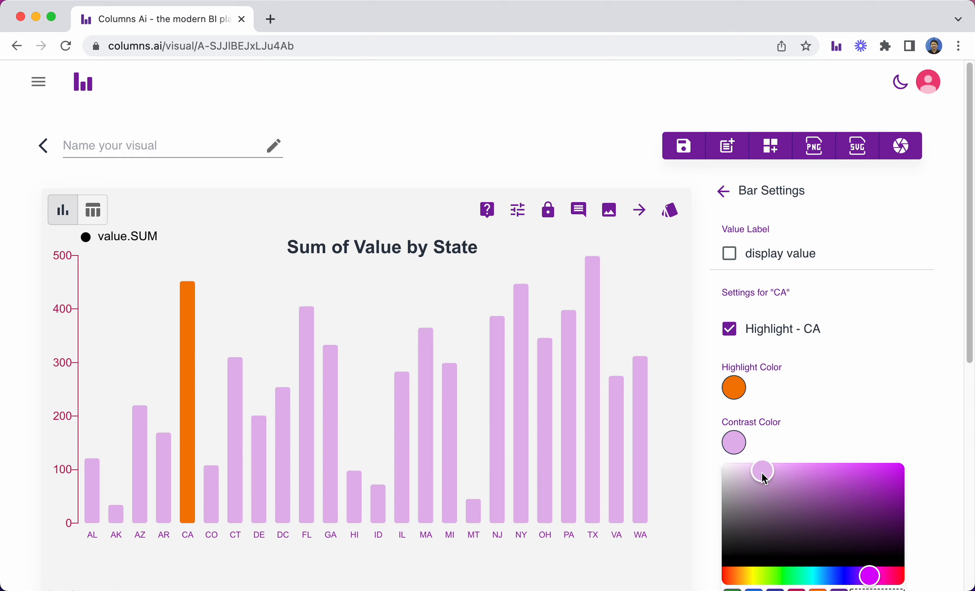
click(834, 376)
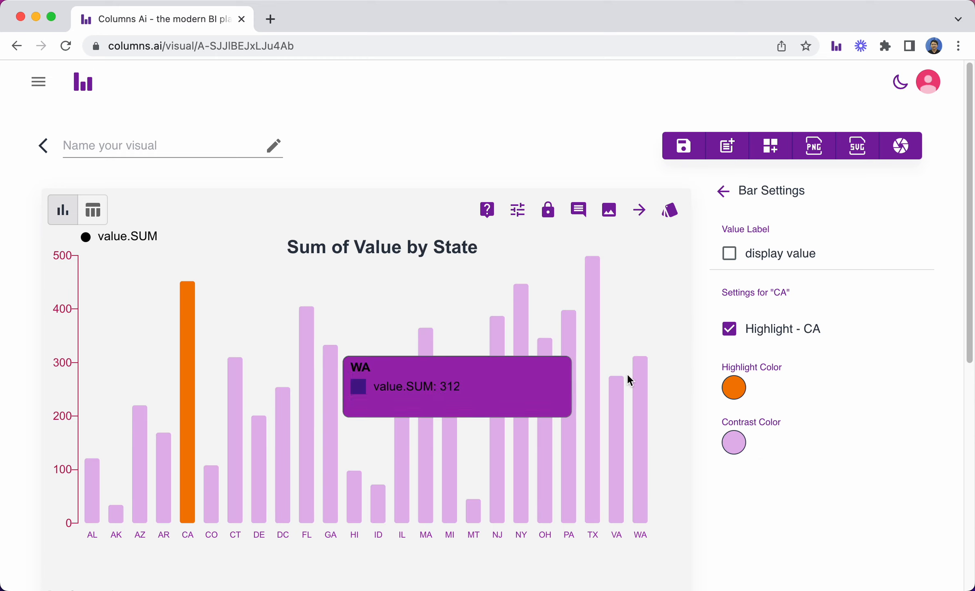
- Highlight the TX bar as well, using the same highlight color as the CA bar
click(598, 312)
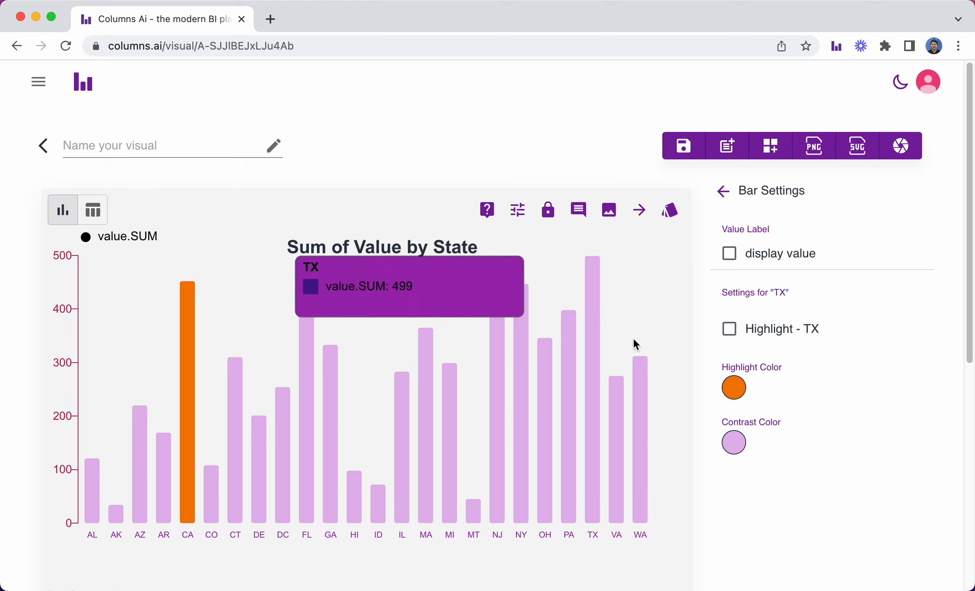
click(731, 332)
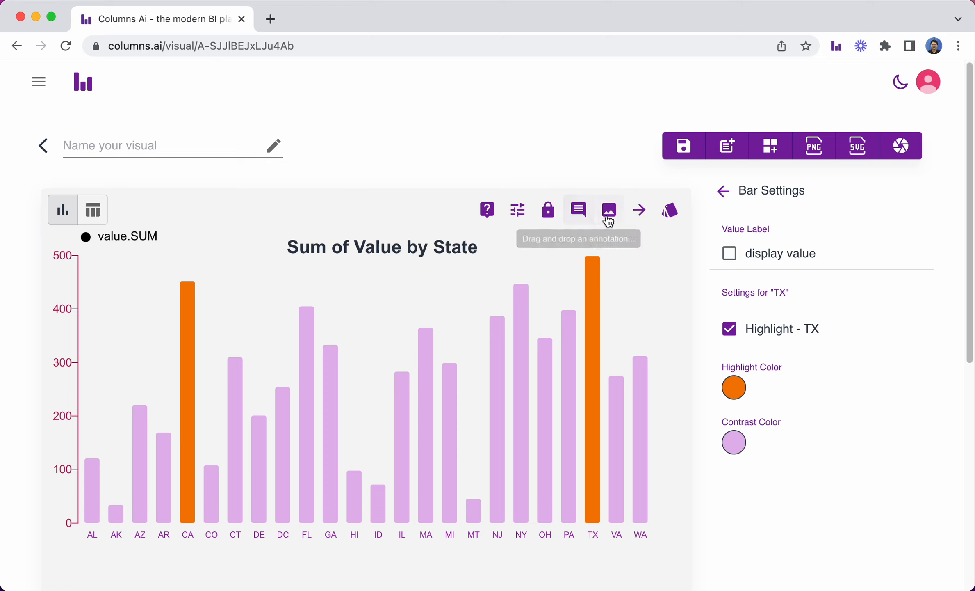
- Add a dashed arrow from above the NJ bar's left side to the TX bar, with "Texas" as its text above the shaft
drag(636, 218, 484, 274)
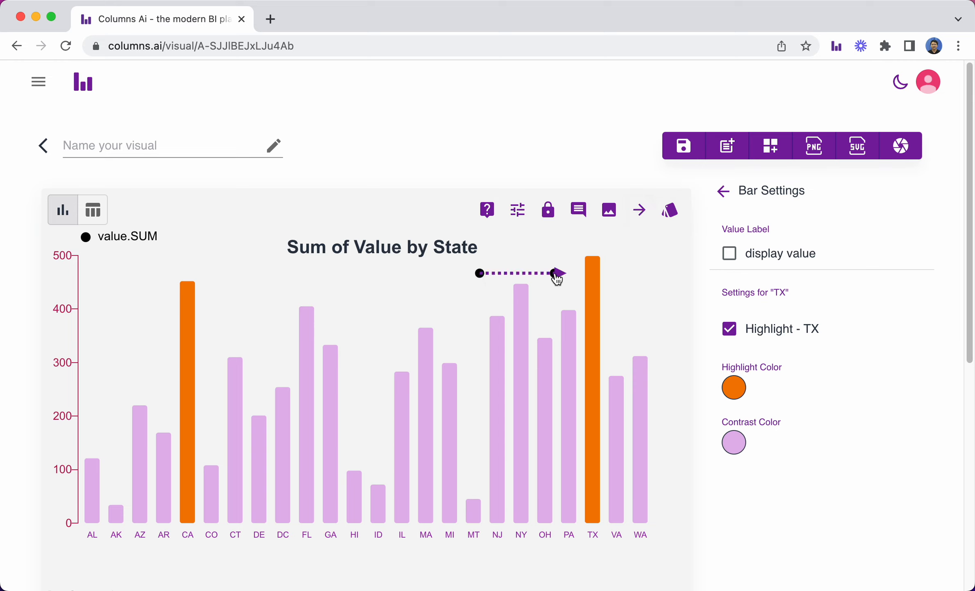
mouse_move(557, 279)
mouse_down()
mouse_move(582, 272)
mouse_move(576, 280)
mouse_up()
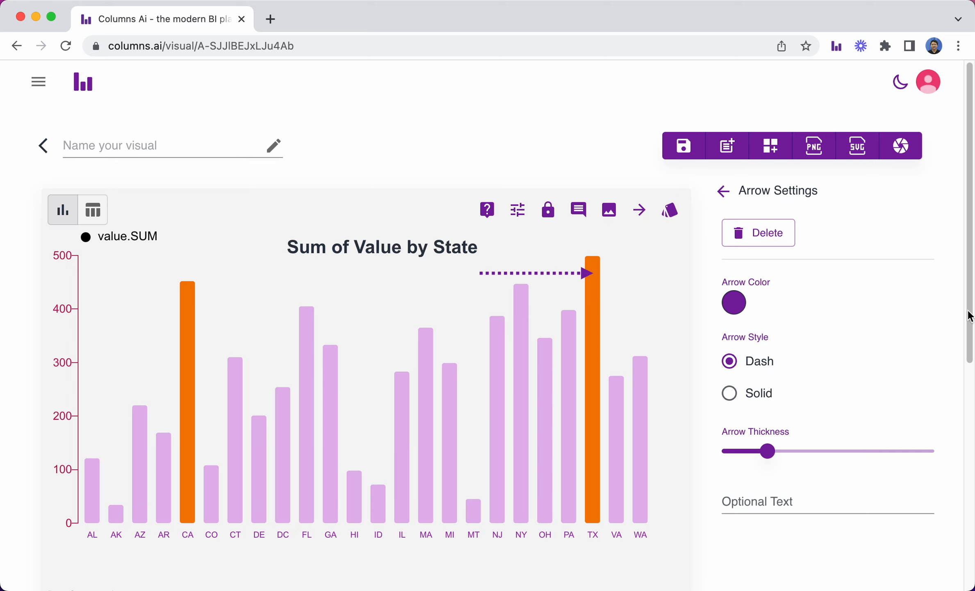
click(772, 506)
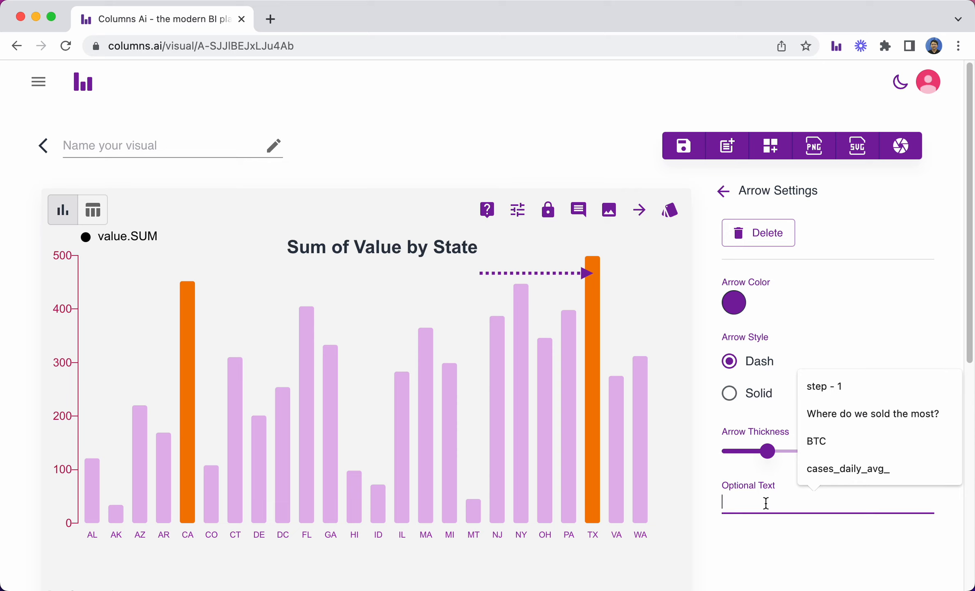
text(%#)
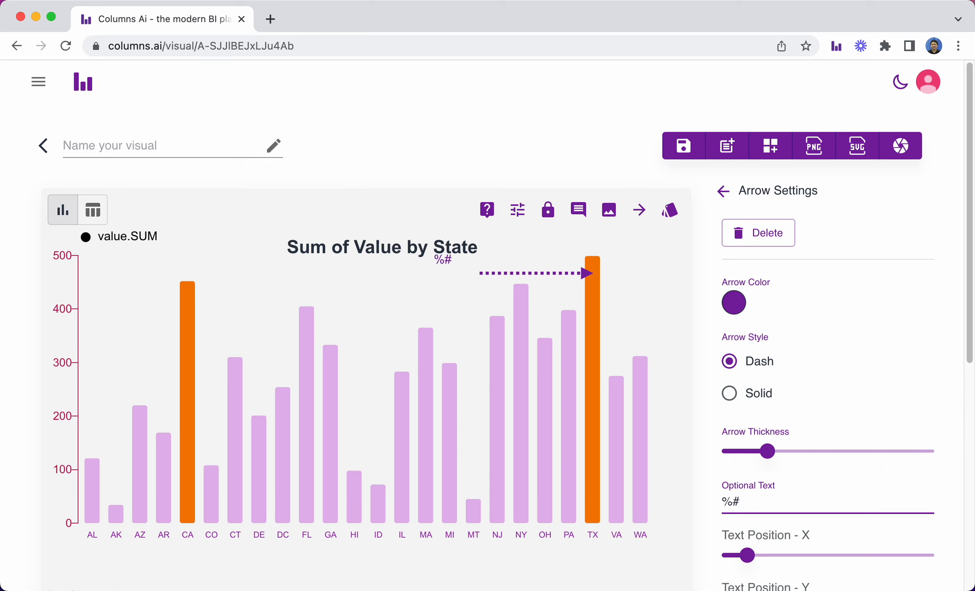
key(BackSpace)
key(BackSpace)
text(Texas)
click(745, 557)
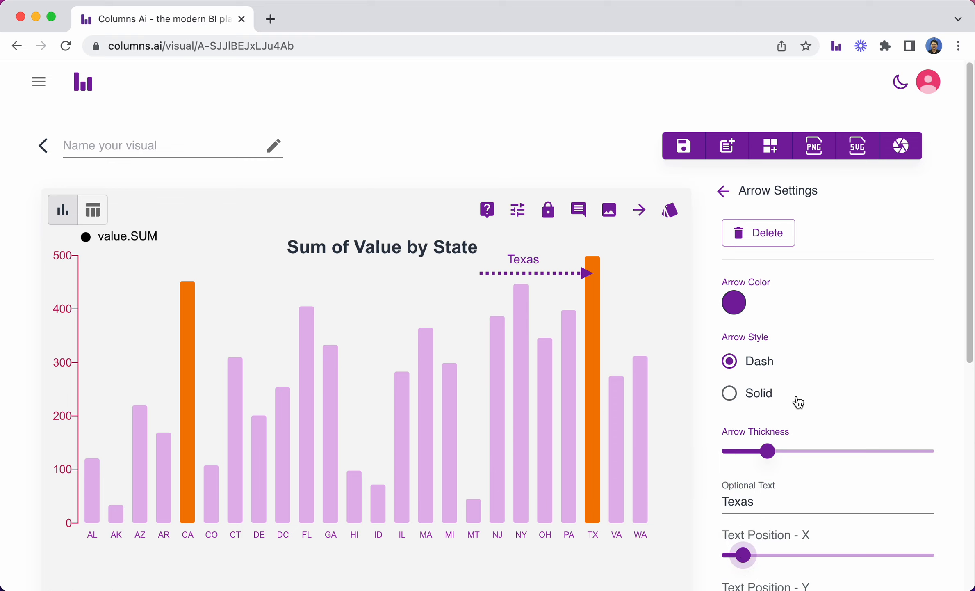
- Set the color of the Texas arrow to crimson (#c2185b)
click(733, 310)
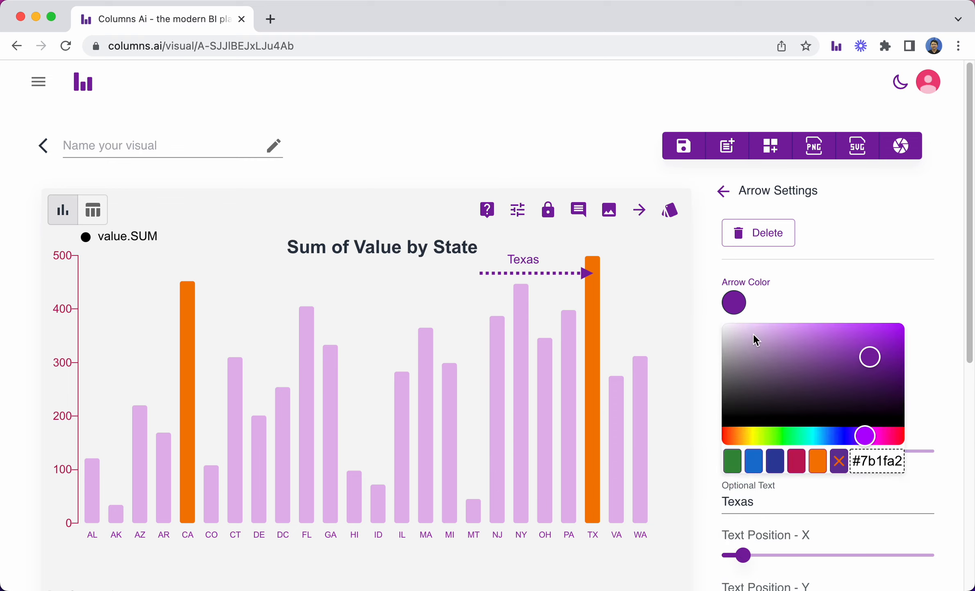
click(797, 463)
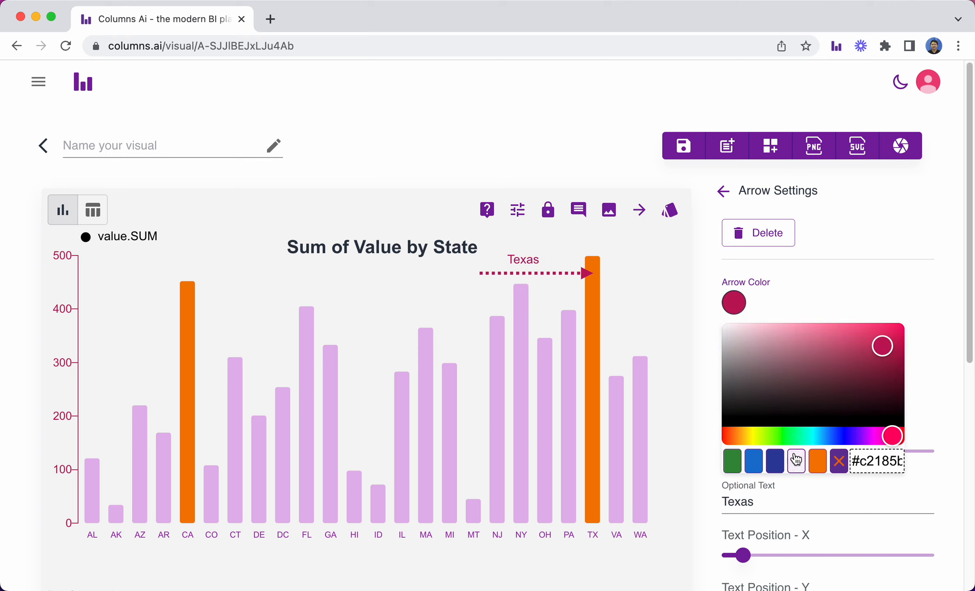
click(654, 293)
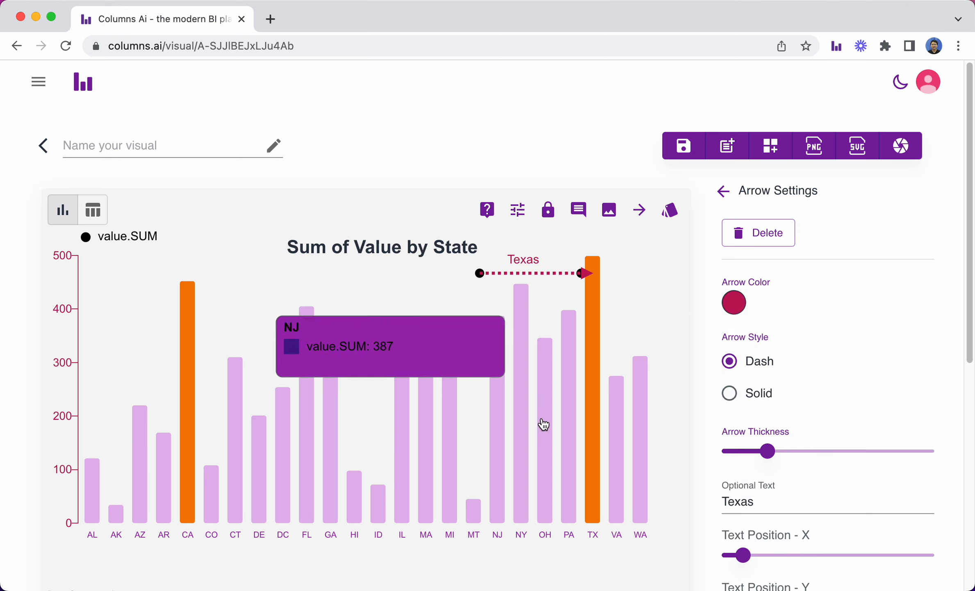
- Add a second dashed arrow pointing from near the FL bar to the CA bar, and place a text annotation above it
drag(639, 209, 302, 302)
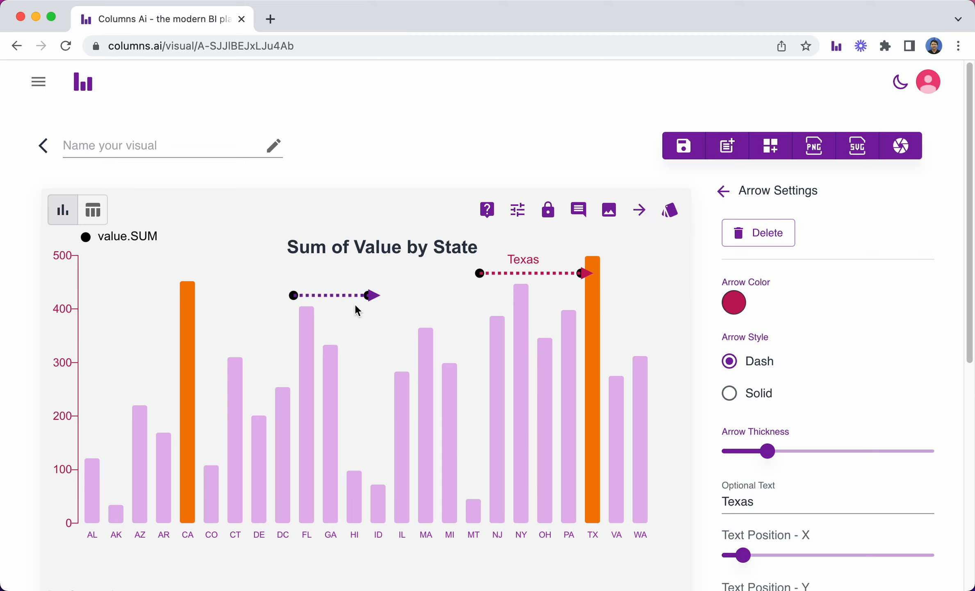
drag(367, 295, 207, 296)
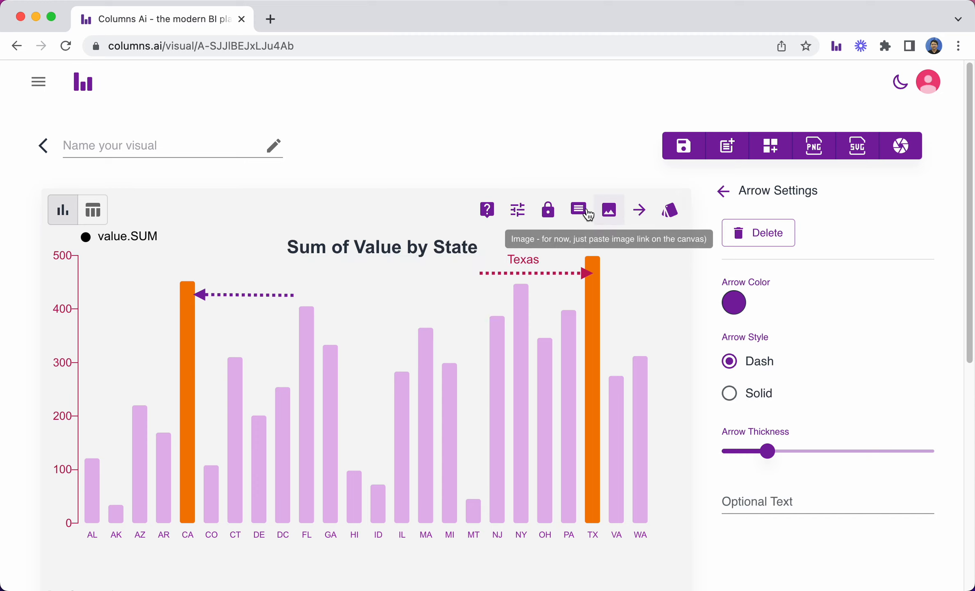
drag(579, 212, 224, 287)
drag(327, 291, 294, 286)
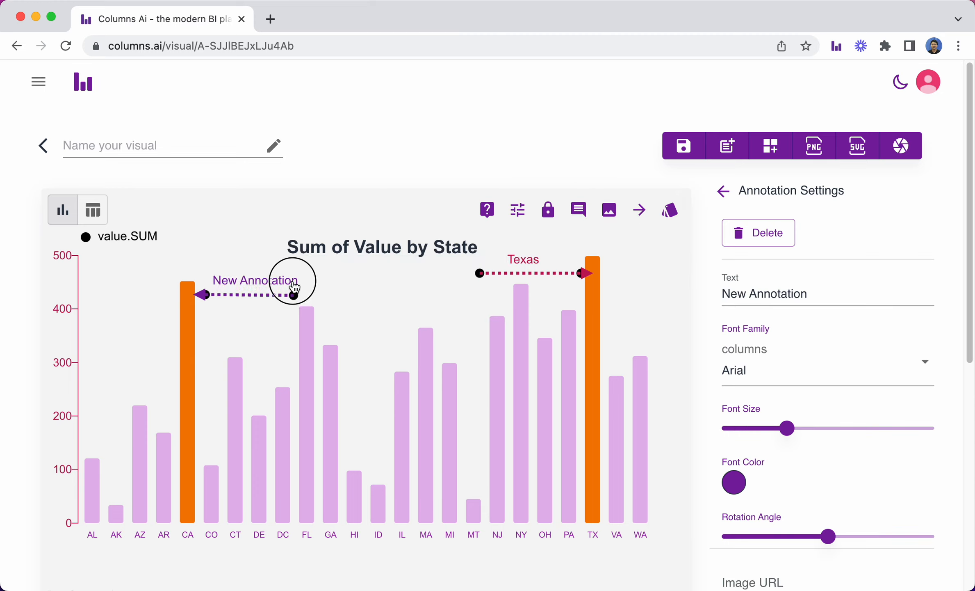
- Set the new annotation's text to "California" and its font family to Georgia
drag(830, 290, 694, 285)
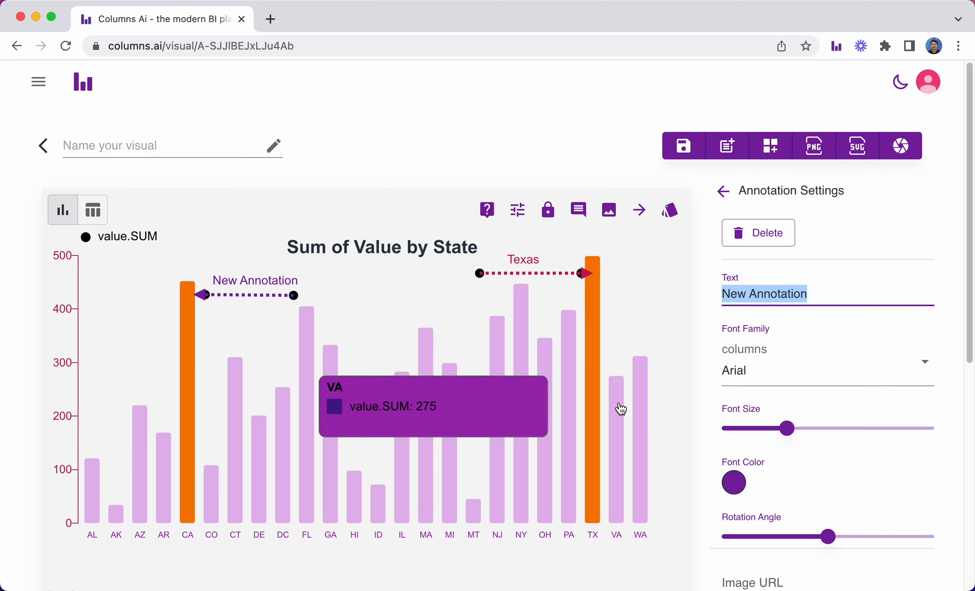
text(擦；ofp)
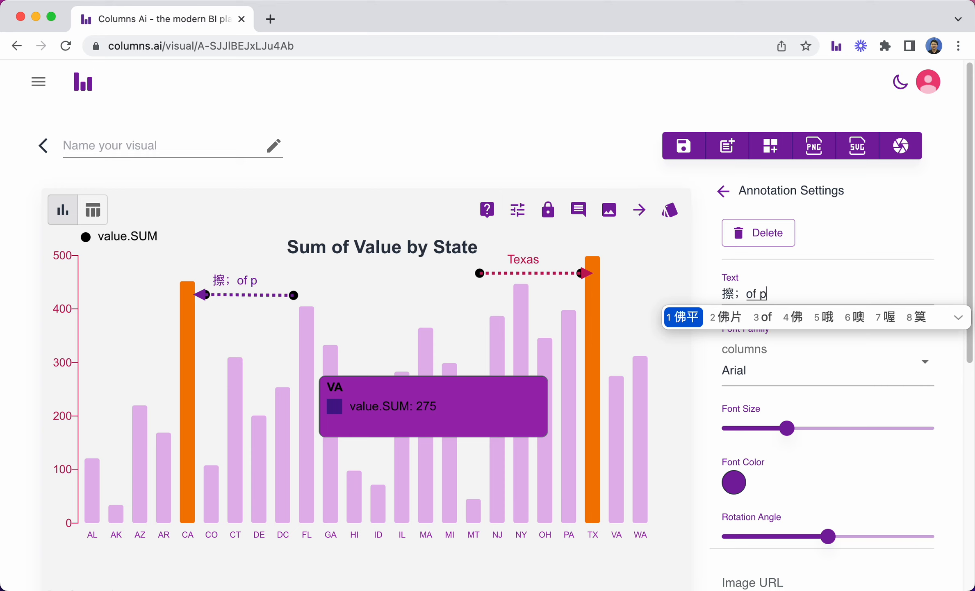
key(BackSpace)
key(BackSpace)
key(BackSpace)
key(BackSpace)
key(BackSpace)
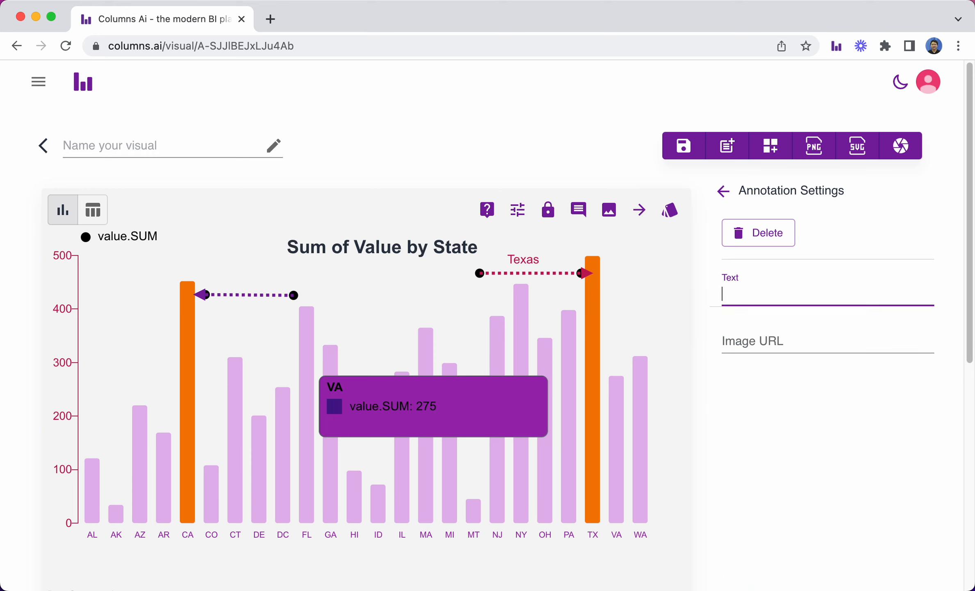
text(Calif)
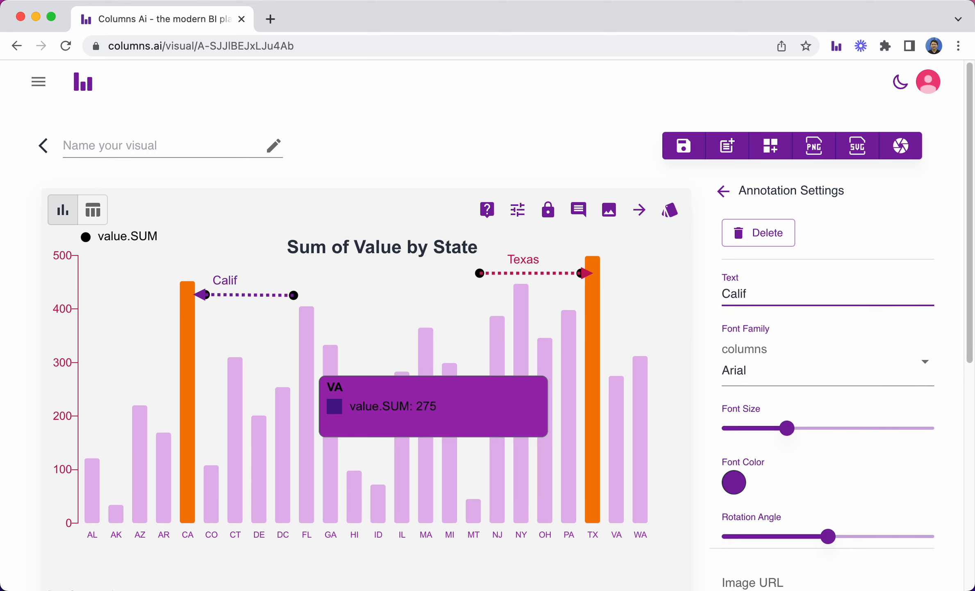
text(ornia)
click(775, 381)
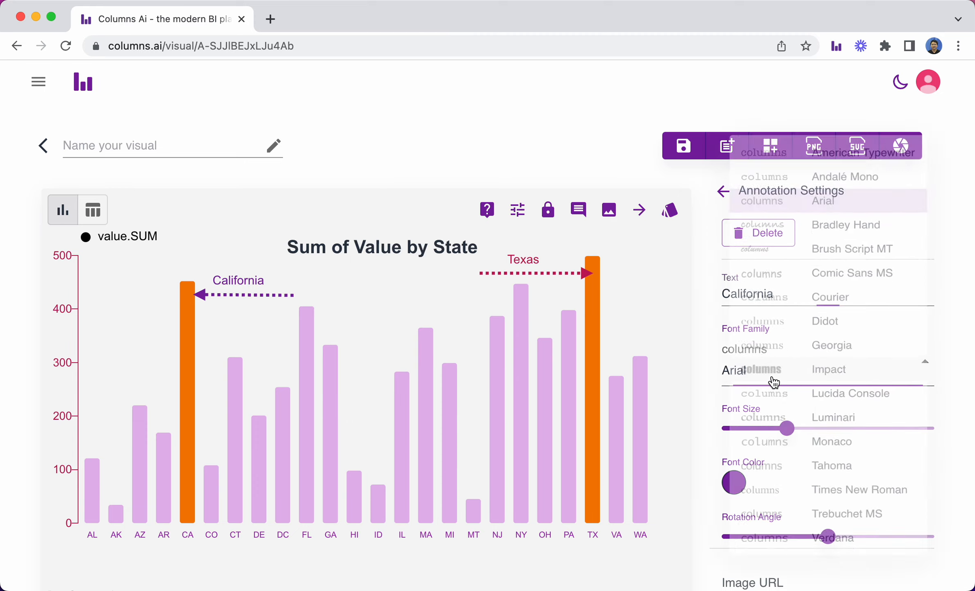
click(788, 344)
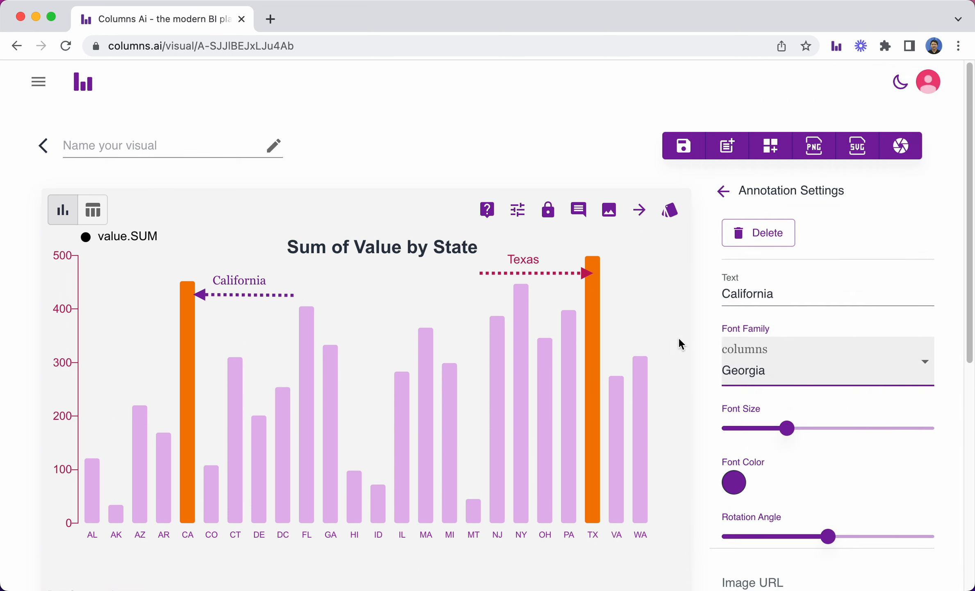
- Paste a Texas flag image onto the chart, move it near the tail of the Texas arrow and enlarge it
click(528, 259)
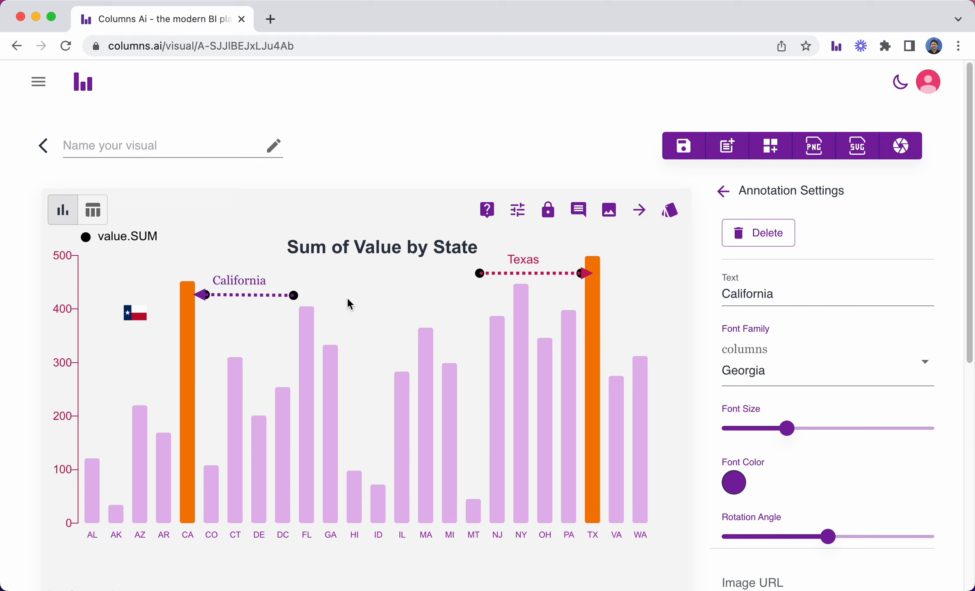
click(145, 324)
drag(144, 324, 431, 288)
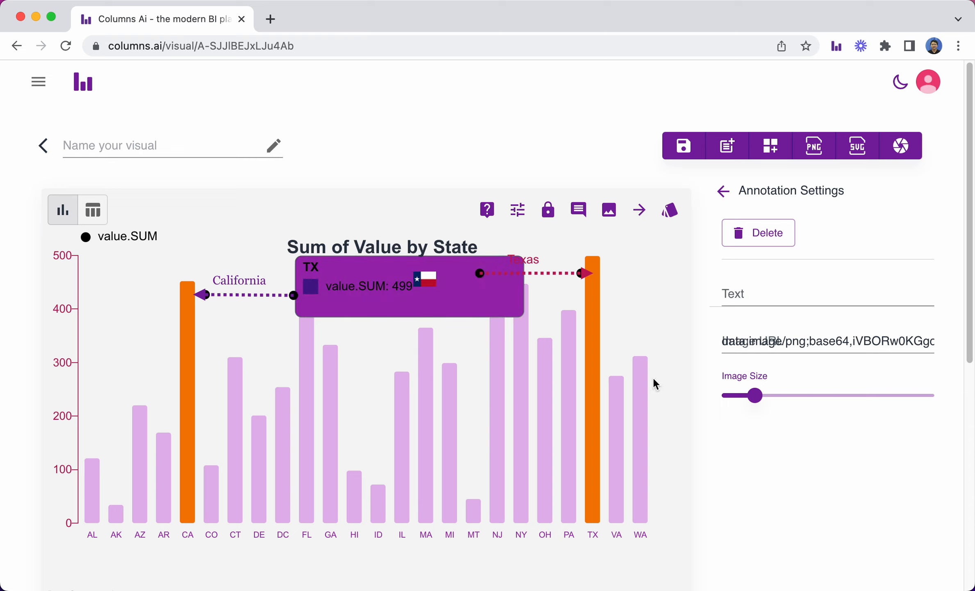
mouse_move(756, 405)
drag(756, 405, 816, 404)
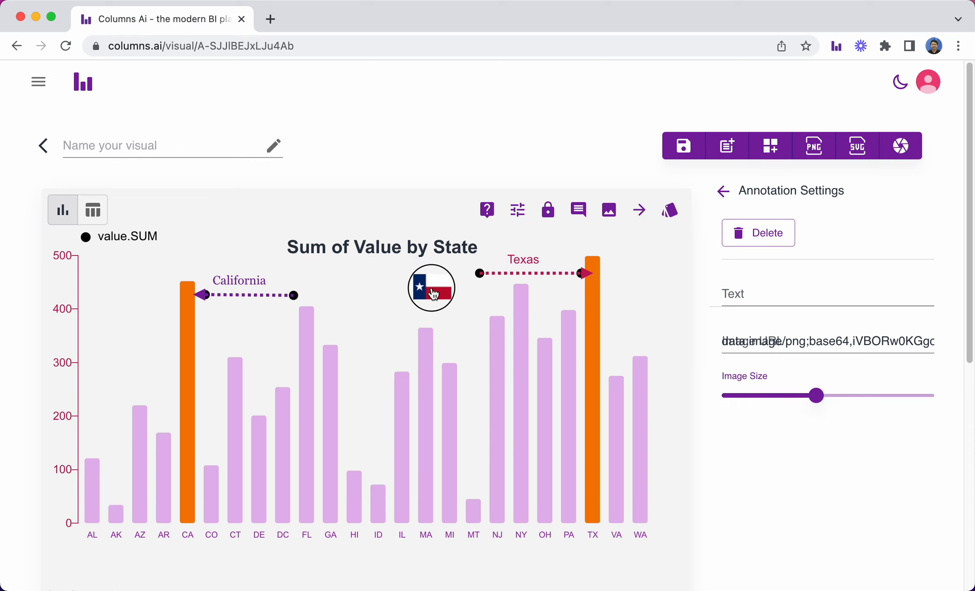
- Rearrange the chart: nudge the Texas flag closer to its arrow, shift the title up and left, and move the legend down and right
drag(434, 287, 444, 284)
drag(404, 255, 364, 243)
drag(139, 250, 159, 254)
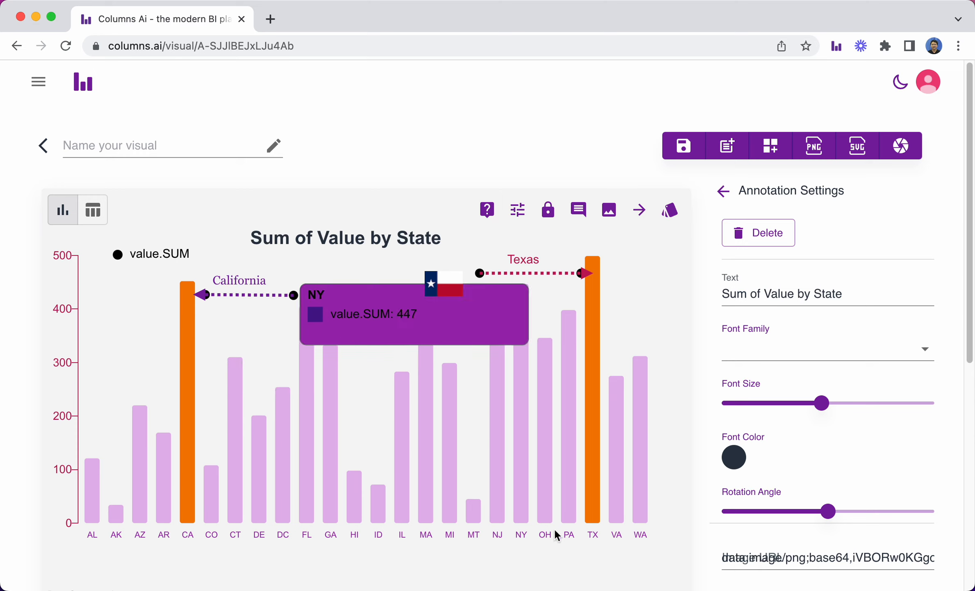
- Style the state axis with a ticks count of 10, an indigo color (#303f9f) and a larger font size
click(428, 535)
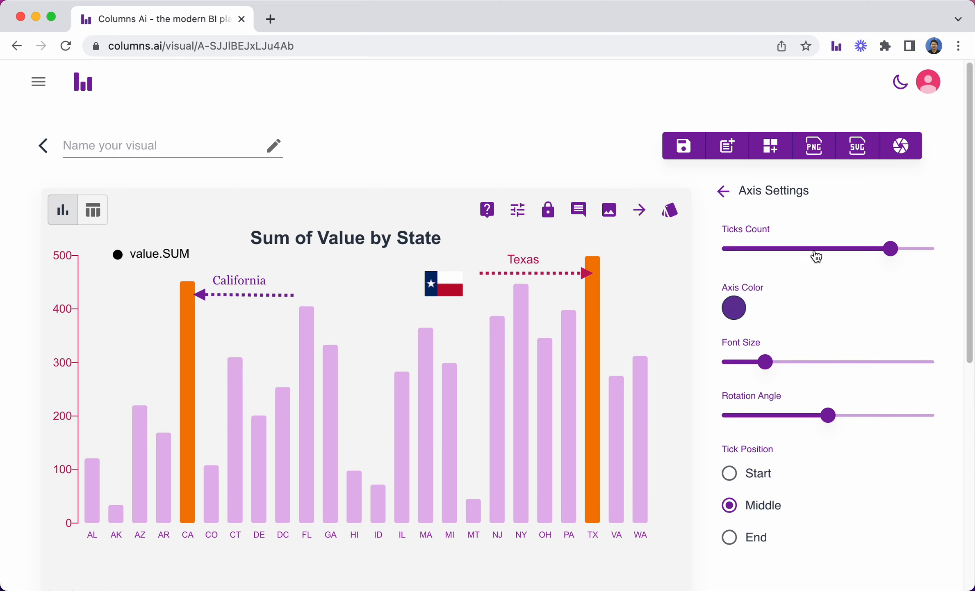
click(788, 248)
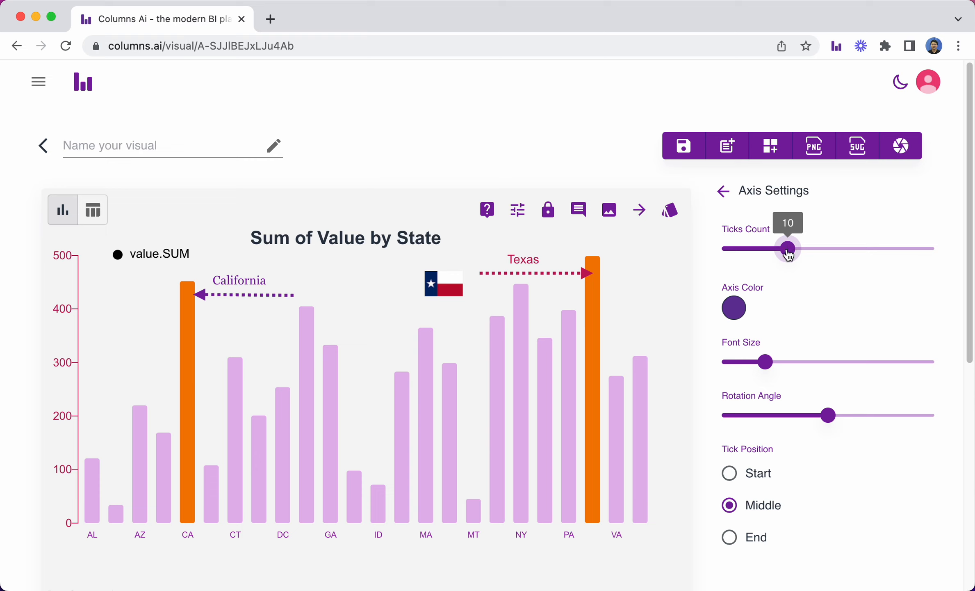
click(734, 314)
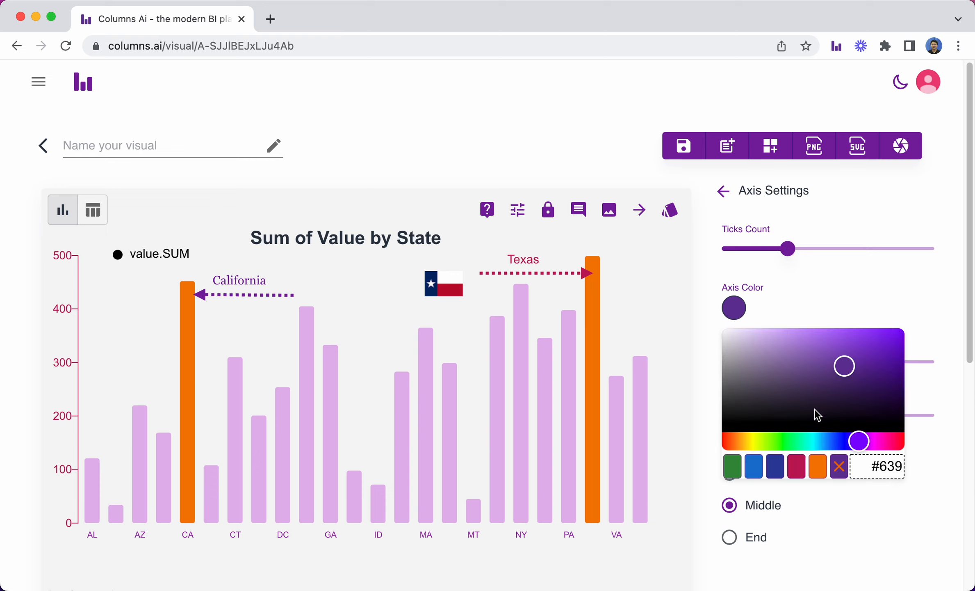
click(775, 466)
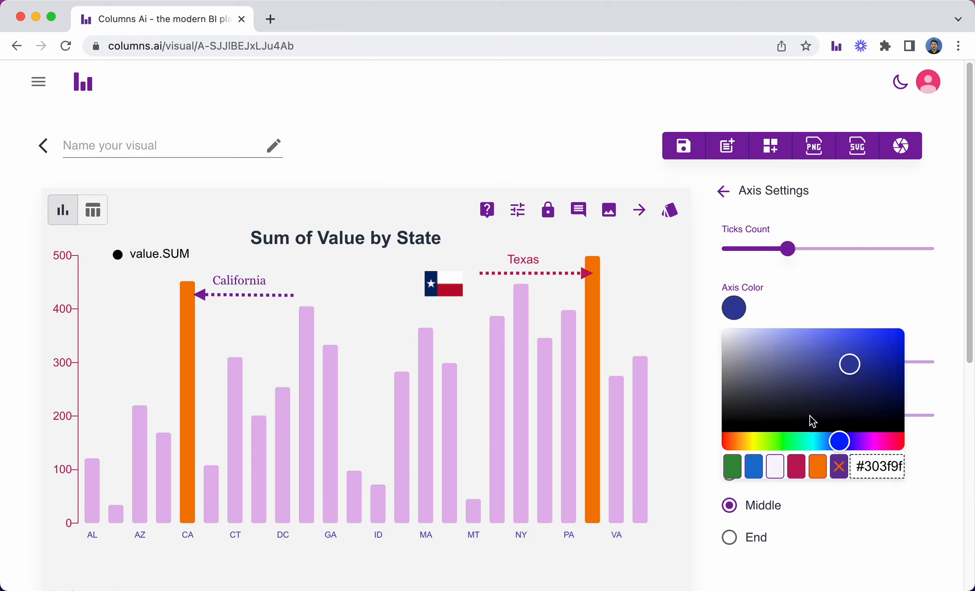
click(890, 266)
click(798, 364)
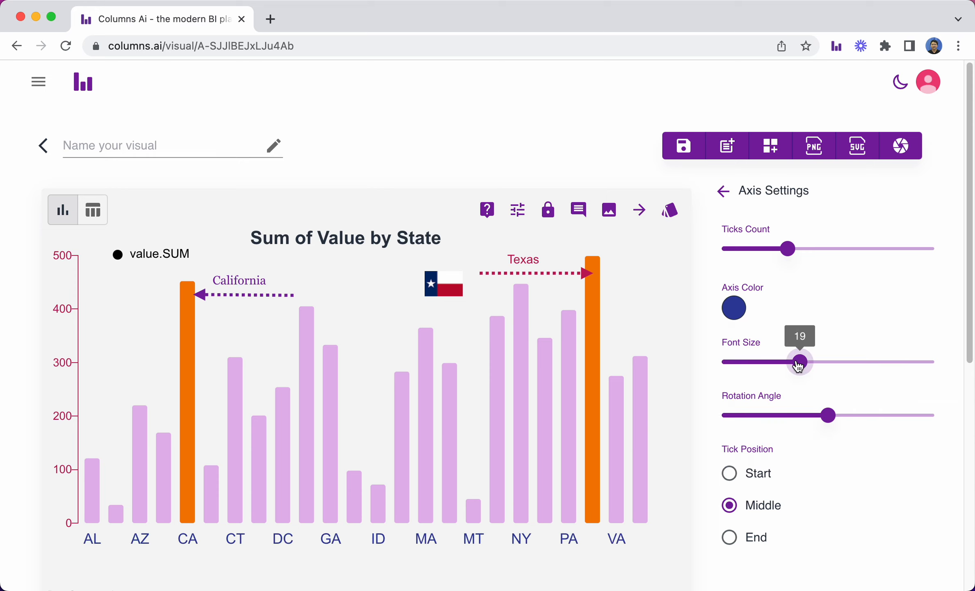
drag(796, 364, 787, 363)
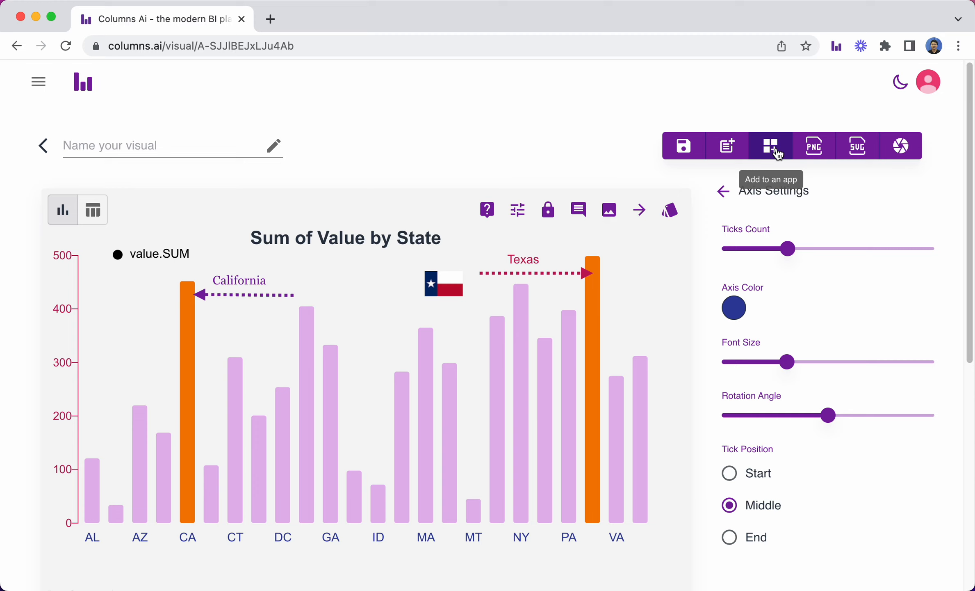
- Enter a name for the visual beginning with "CA+TX-Largest"
click(111, 150)
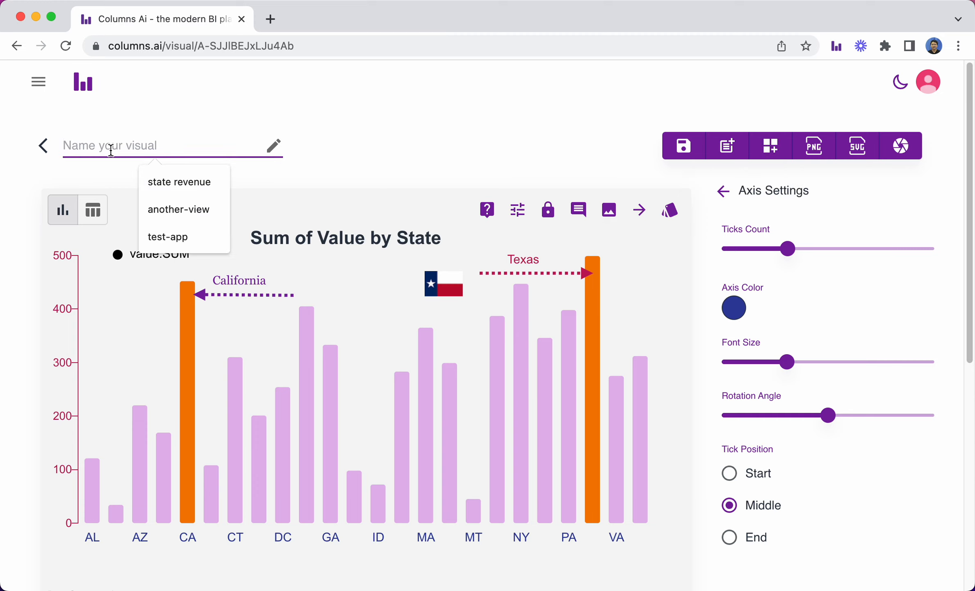
text(CA+TX-Largest)
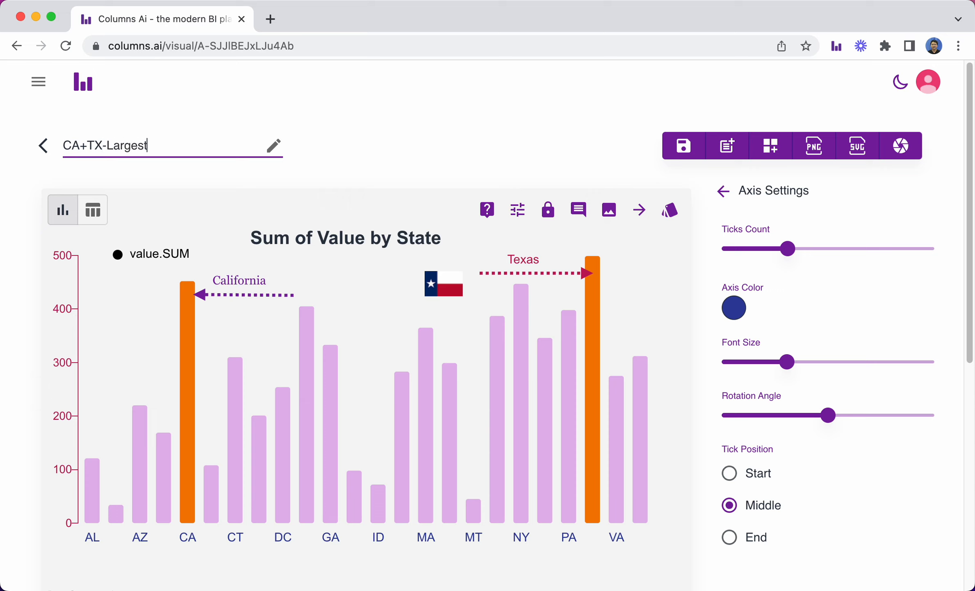
text(ates)
- Add the visual to a new app named Demo-App at medium size and save it
click(769, 152)
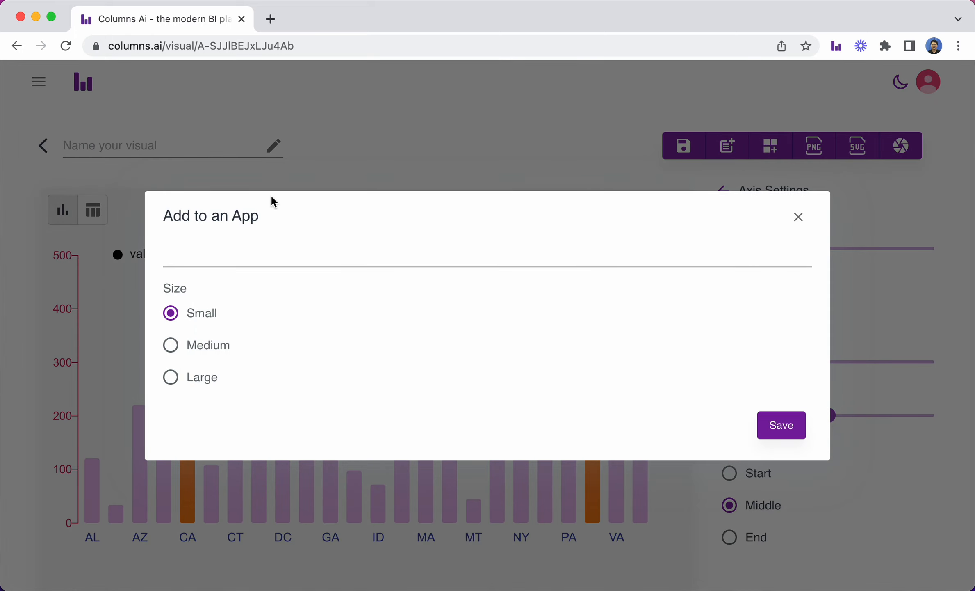
click(255, 258)
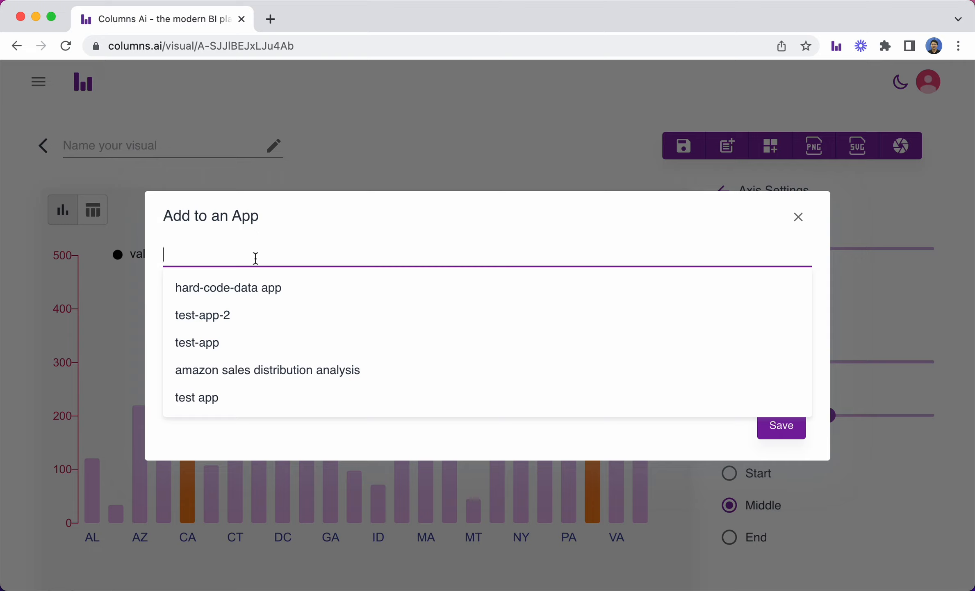
text(Demo-App)
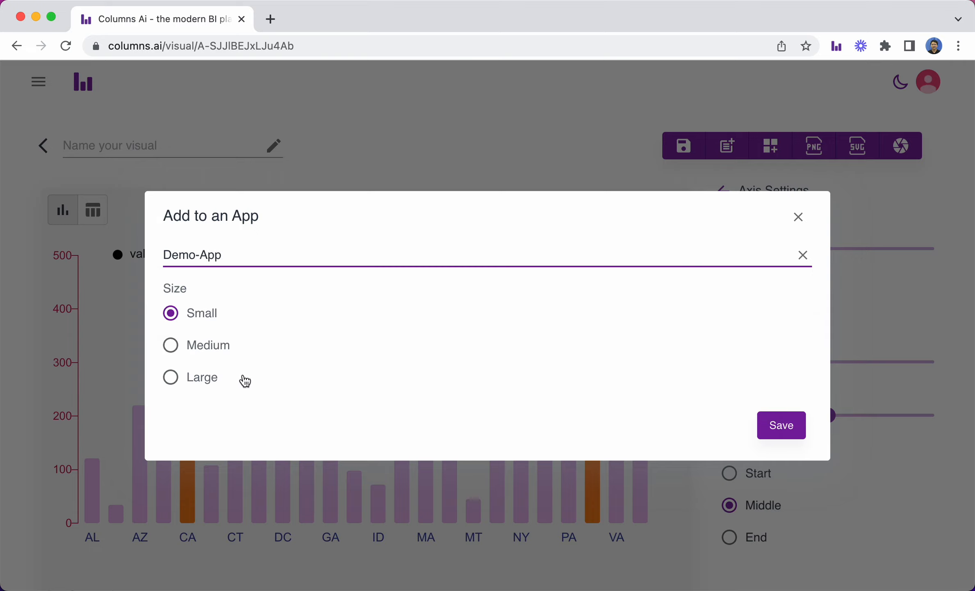
click(212, 350)
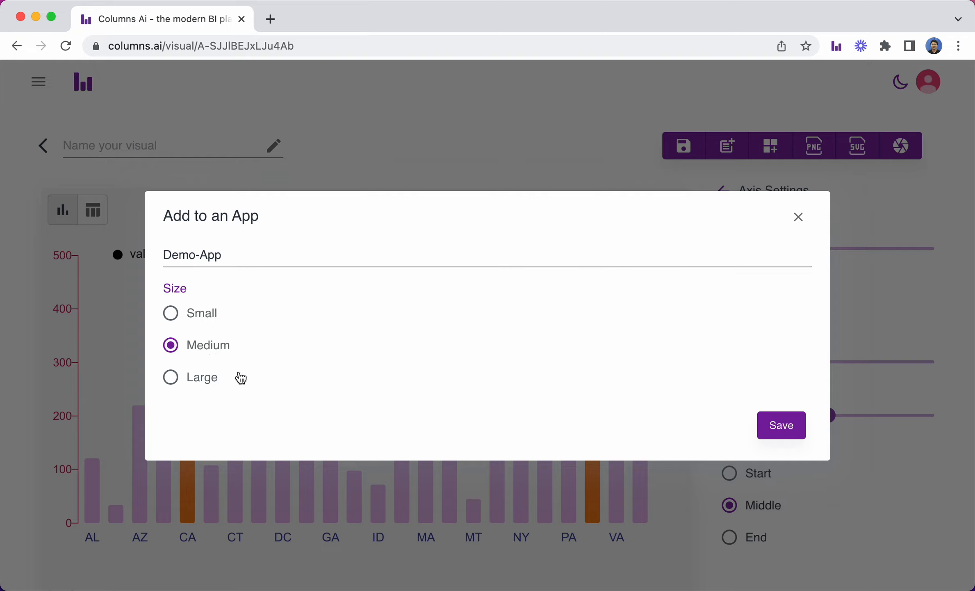
click(776, 431)
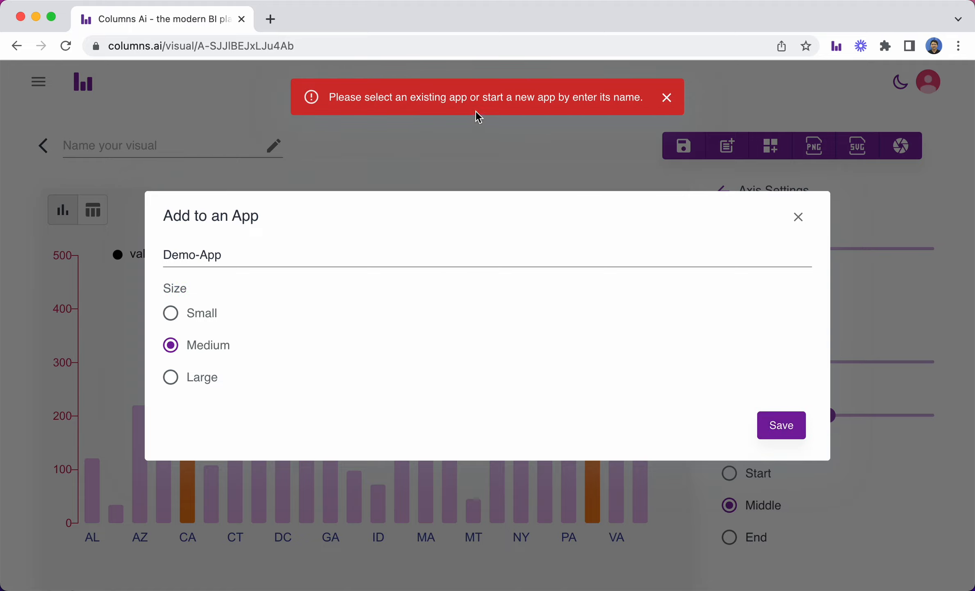
click(278, 258)
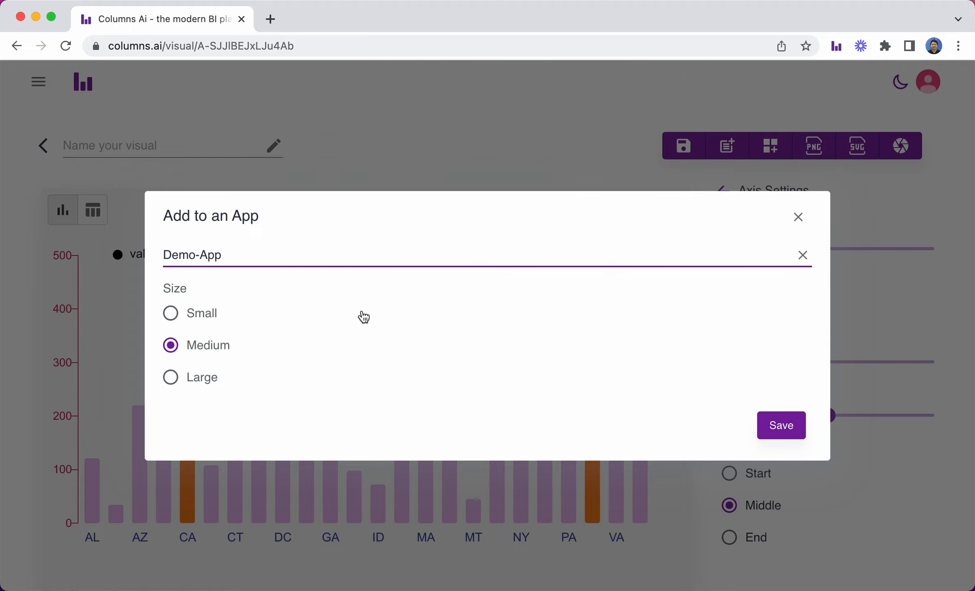
key(Return)
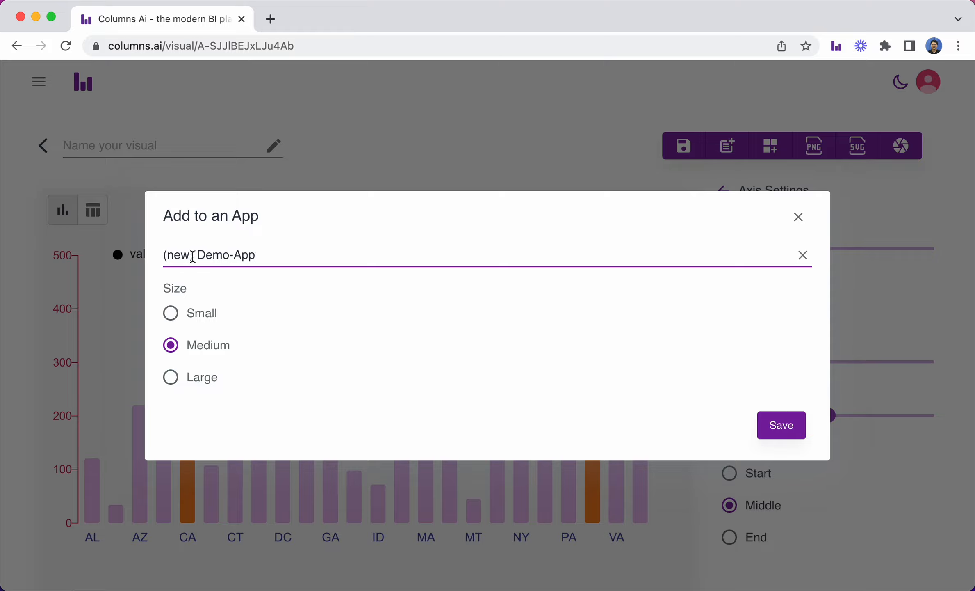
click(775, 427)
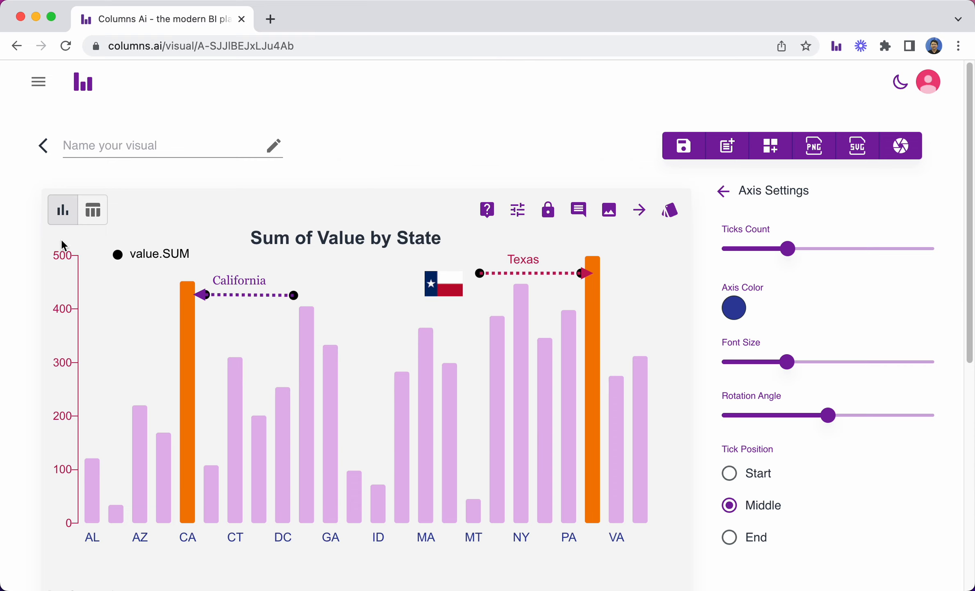
- Go to the list of apps, view Demo-App with its chart card, and close the view
click(43, 146)
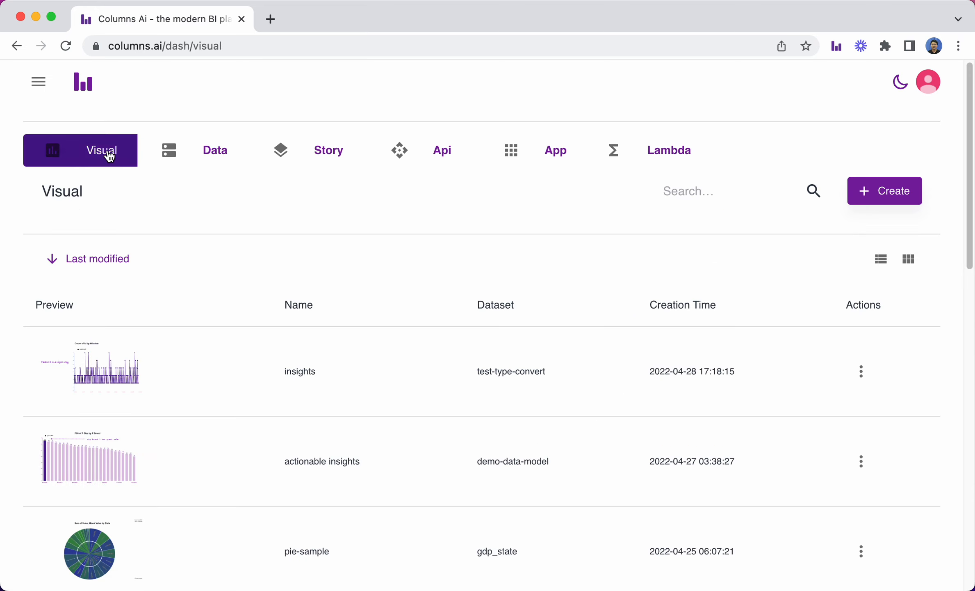
click(538, 155)
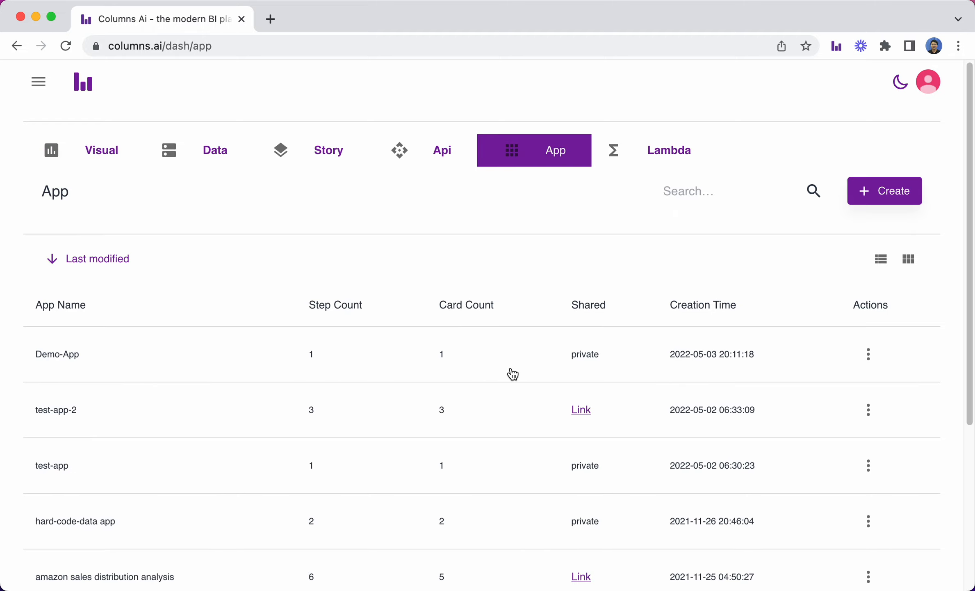
click(468, 351)
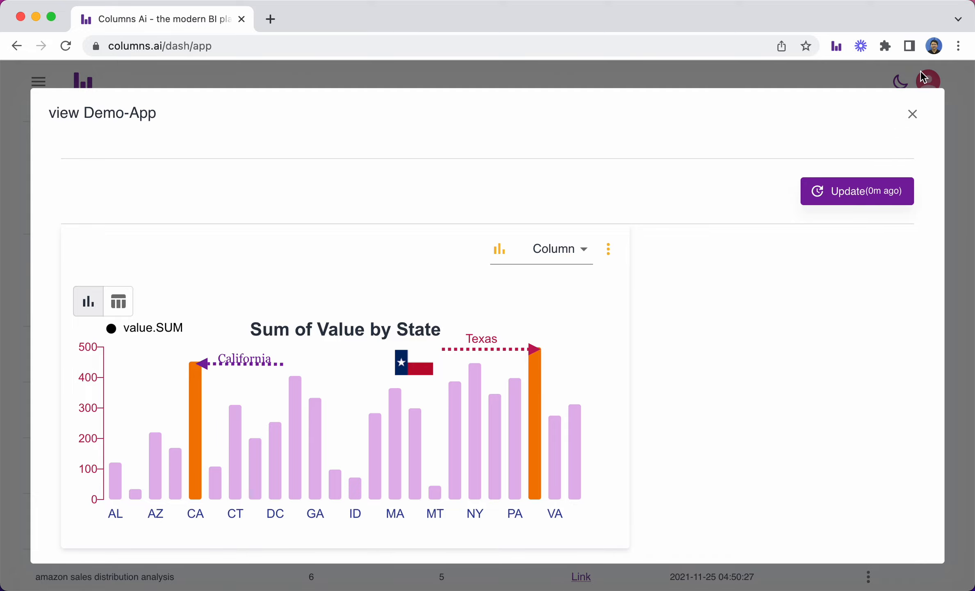
click(912, 116)
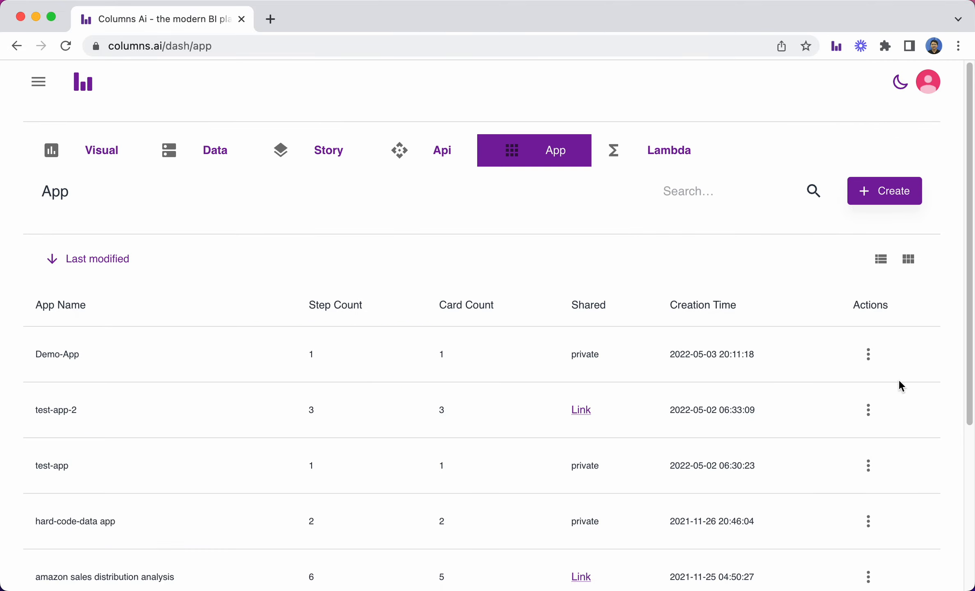
- Share Demo-App so that everyone can view it, and close the sharing settings
click(868, 355)
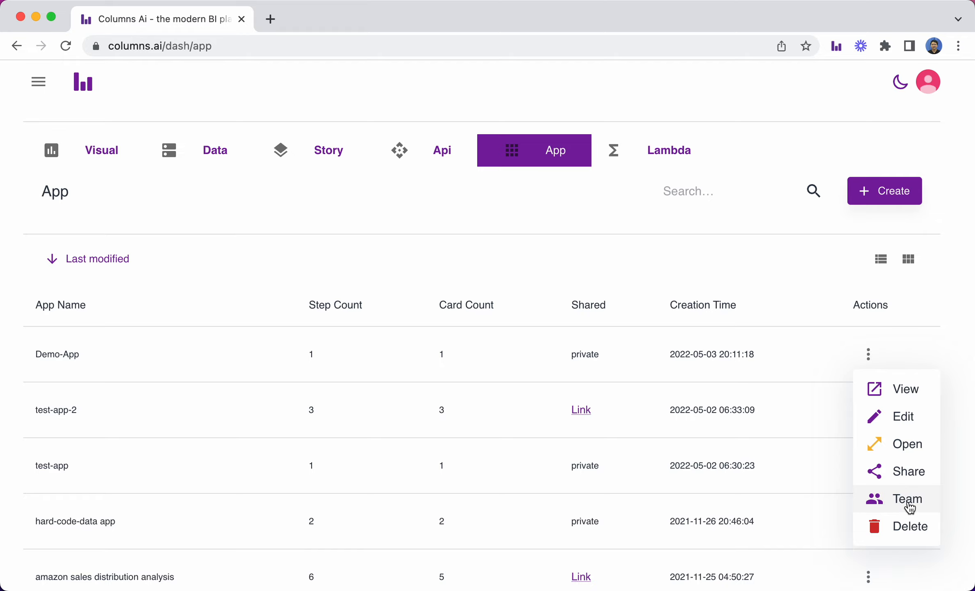
click(911, 473)
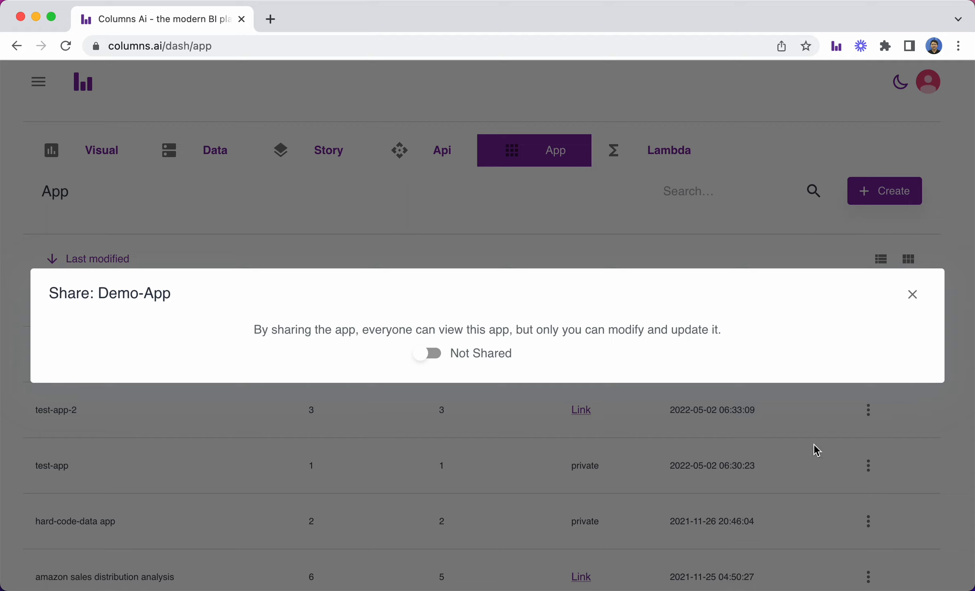
click(429, 355)
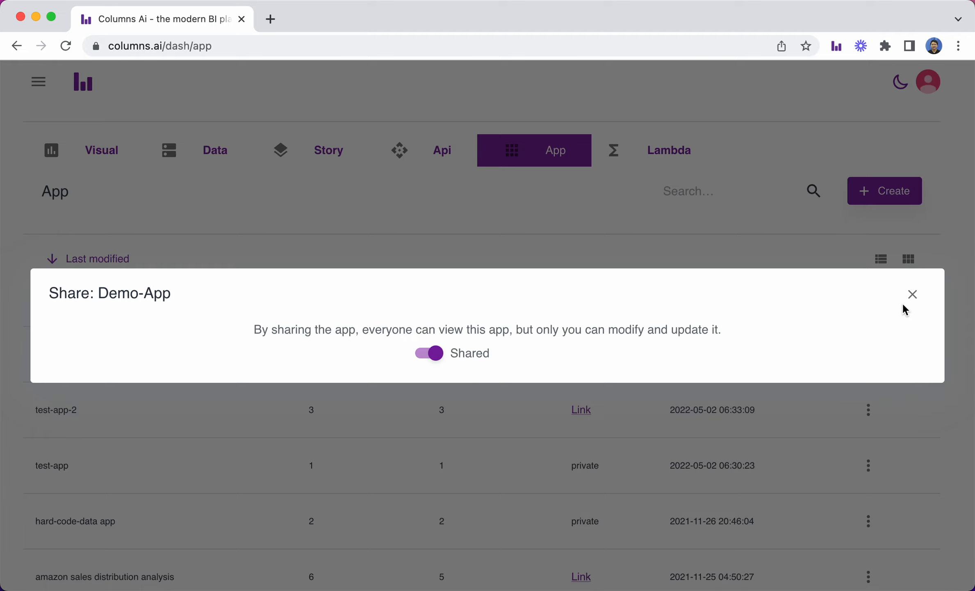
click(911, 294)
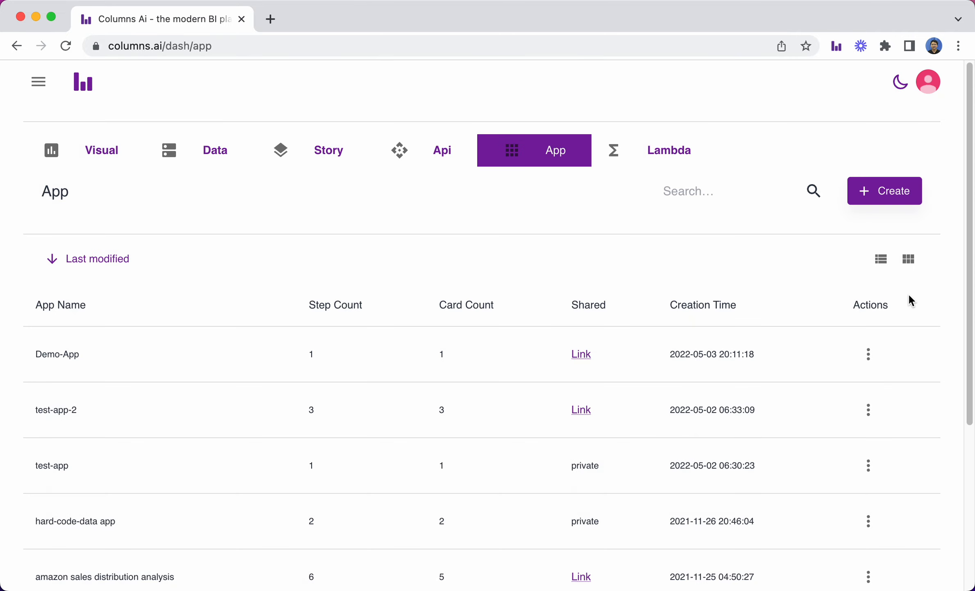
- Open Demo-App through its shared link and examine the public page's web address and chart
click(582, 354)
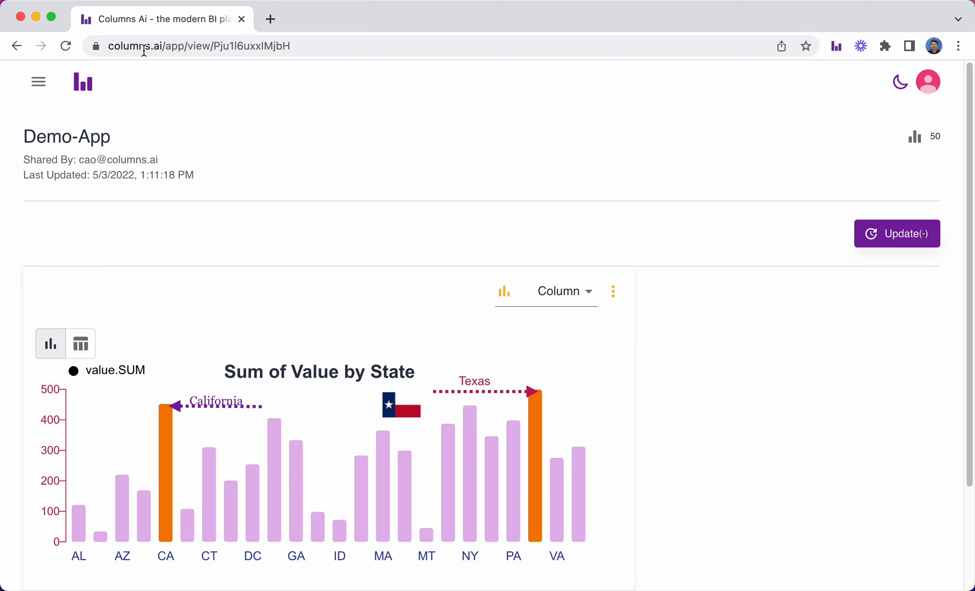
click(309, 47)
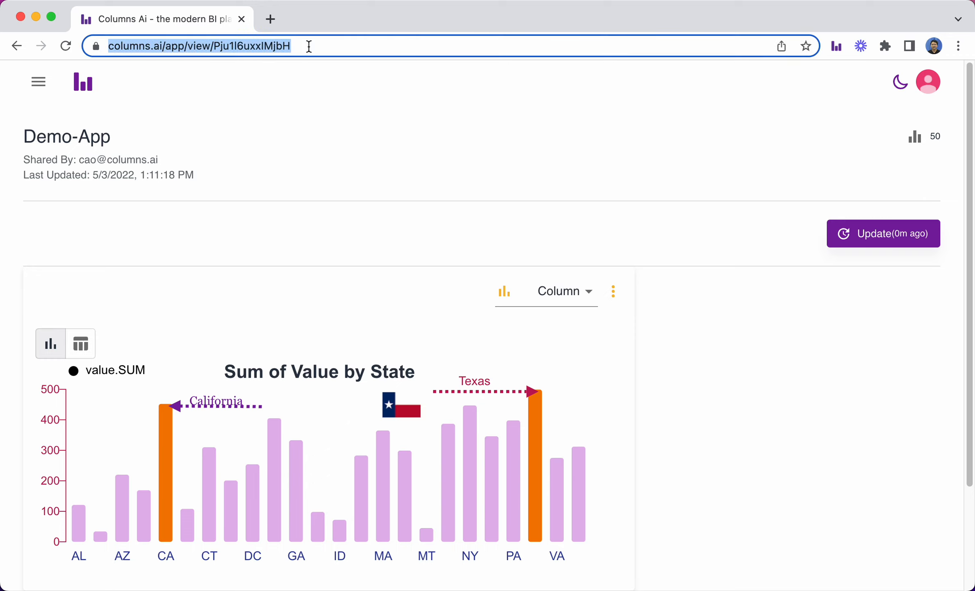
click(407, 222)
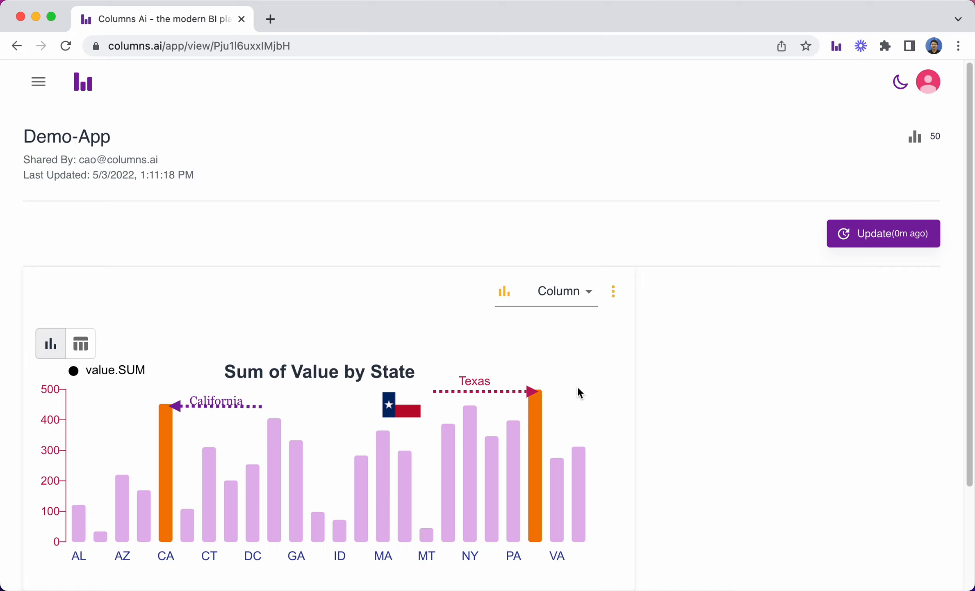
scroll(590, 379, down, 1)
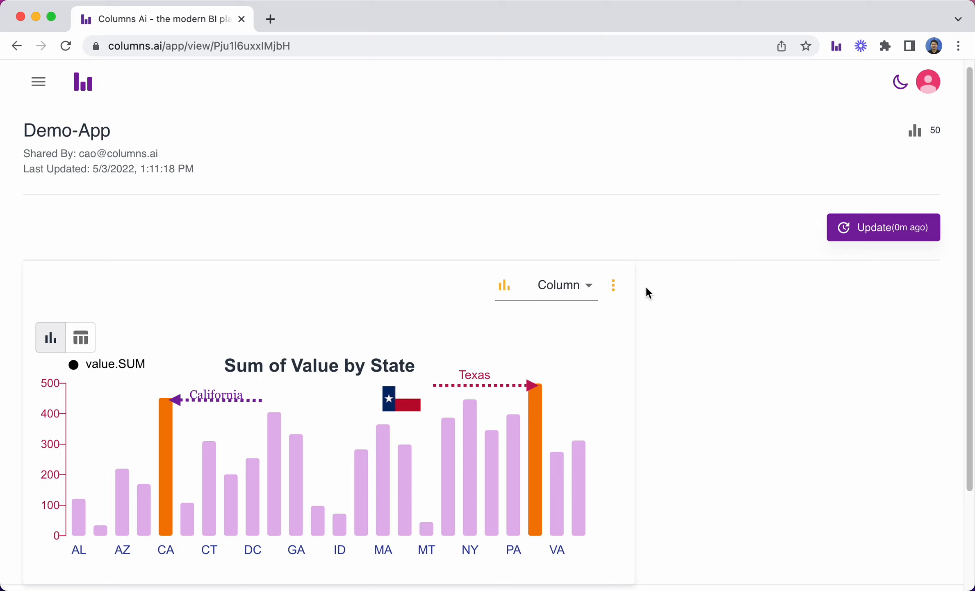
- Preview the Demo-App chart card at large and small size and return it to medium
click(614, 287)
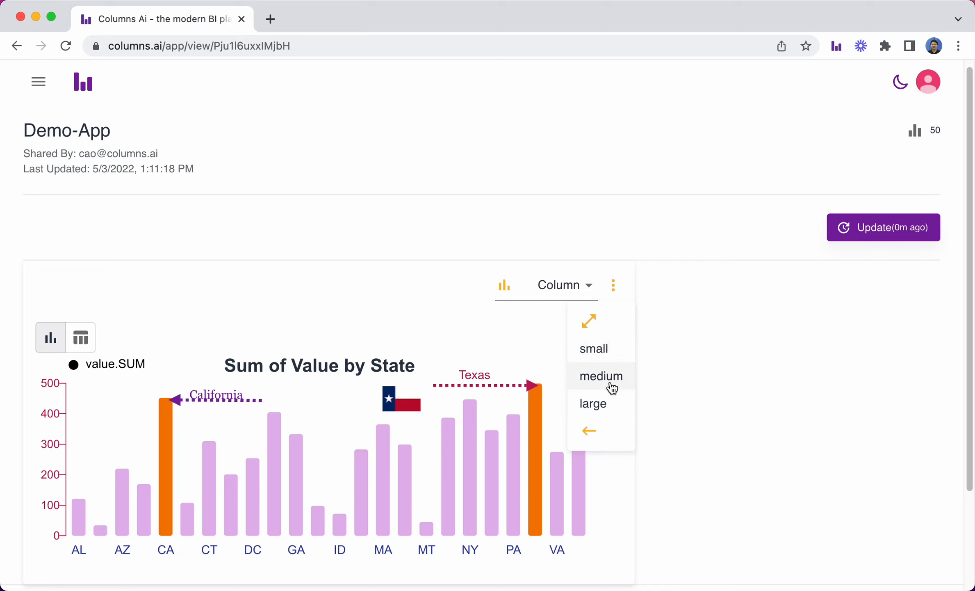
click(603, 411)
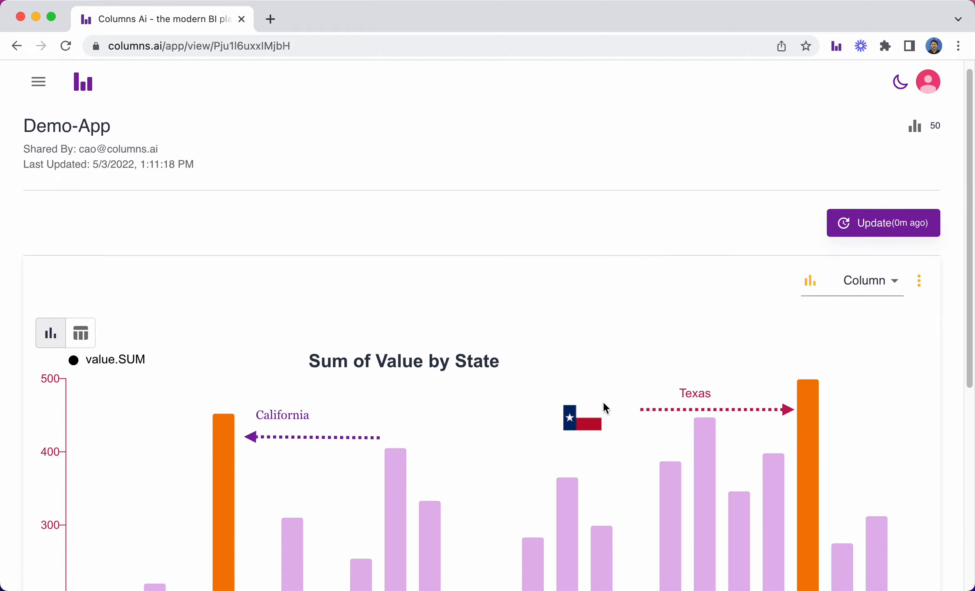
scroll(604, 400, down, 8)
scroll(607, 406, up, 8)
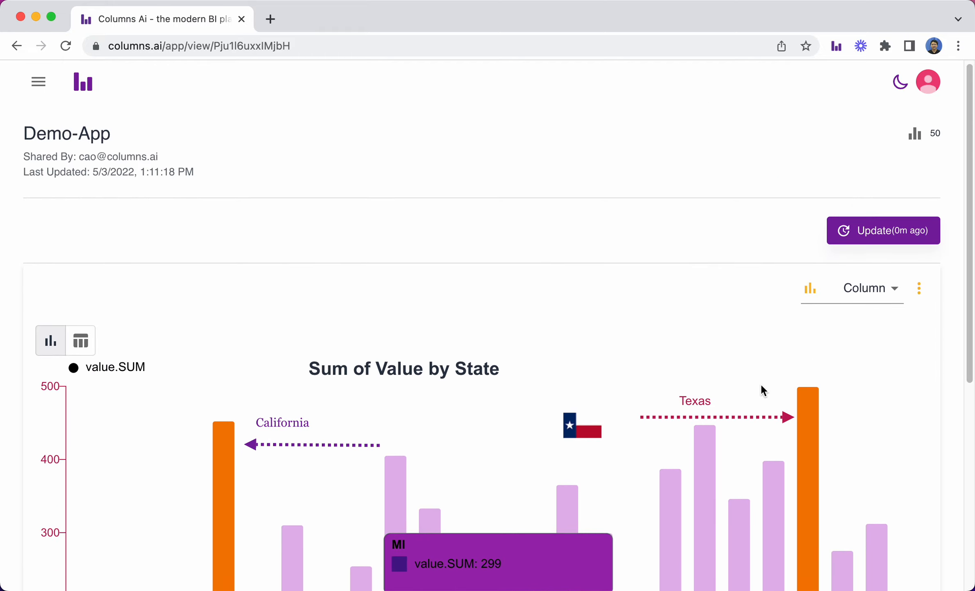
click(919, 289)
click(882, 356)
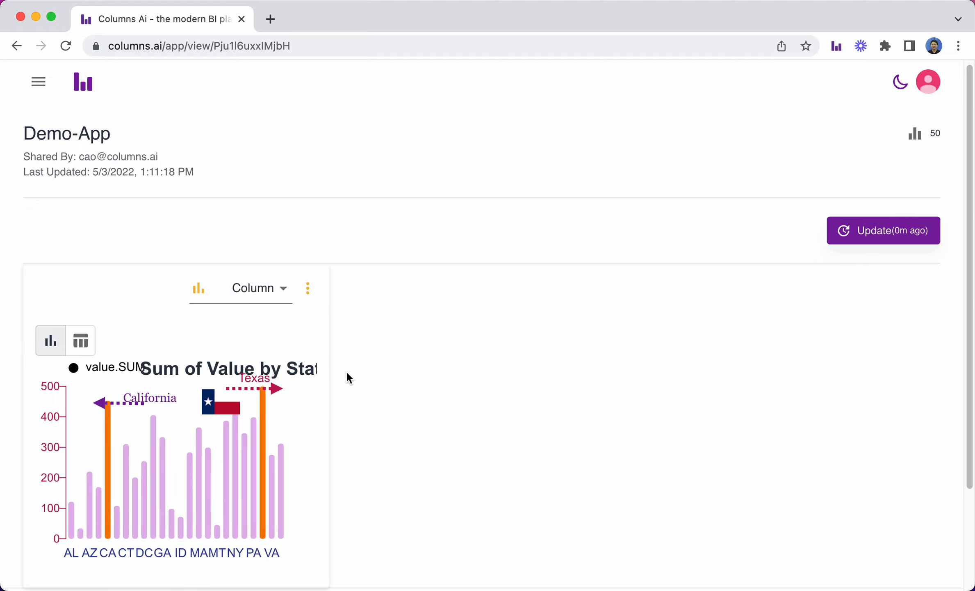
click(307, 289)
click(321, 379)
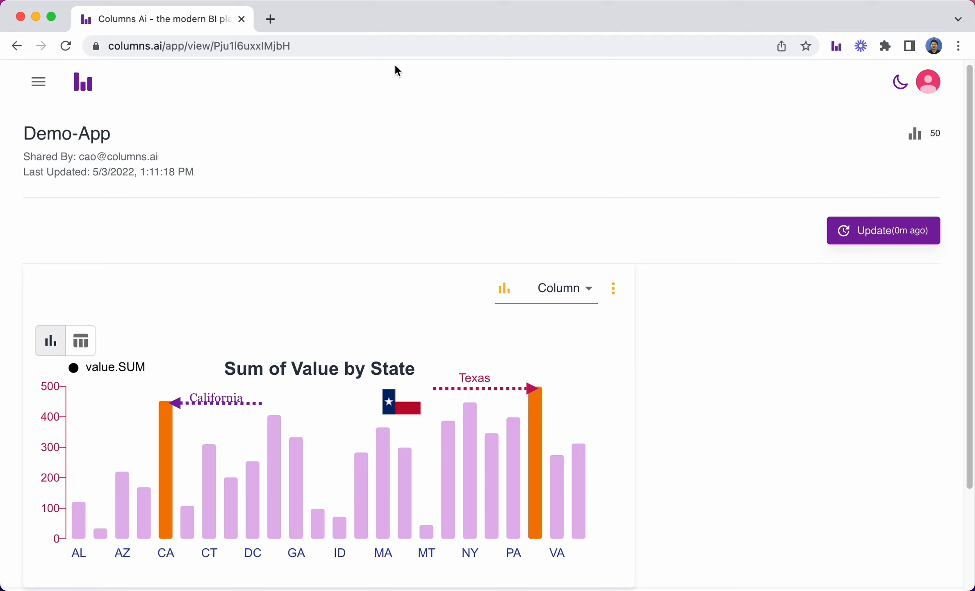
- Select the full web address of the shared Demo-App page
click(326, 49)
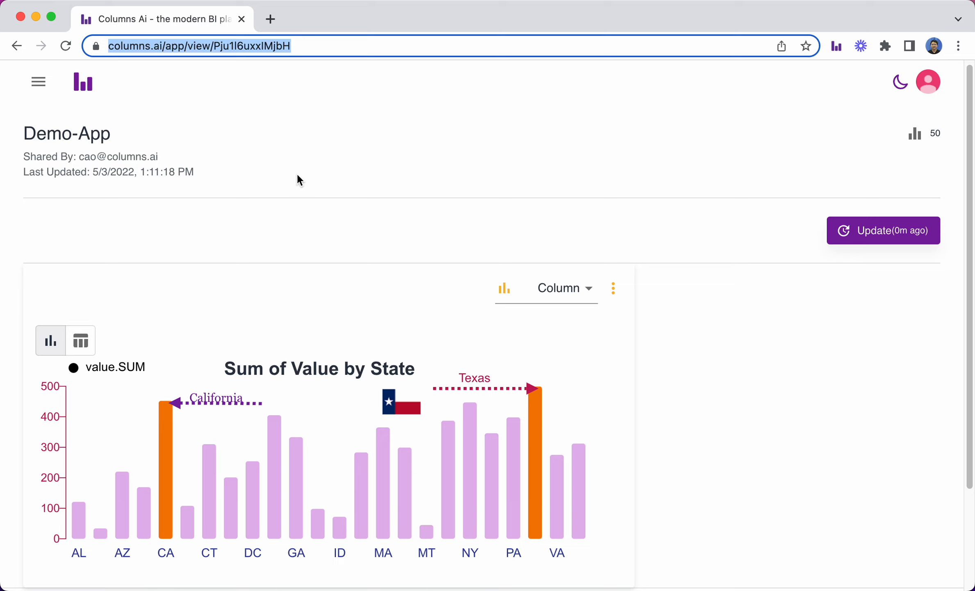